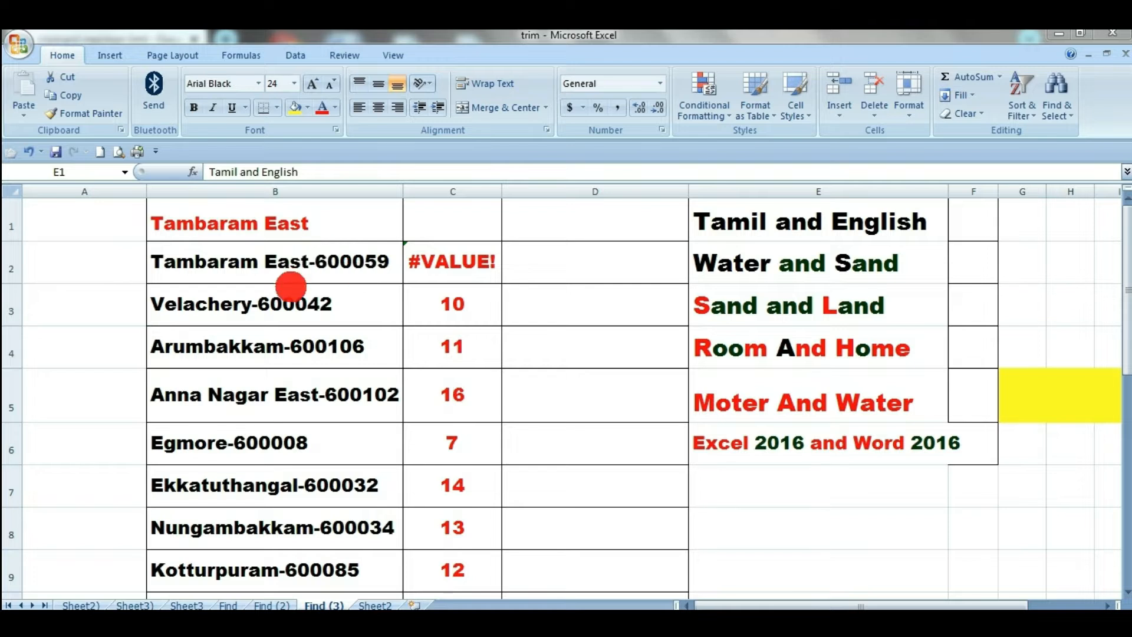
# - Copy the Tambaram East-600059 entry from cell B2 into cell D2
pyautogui.click(324, 260)
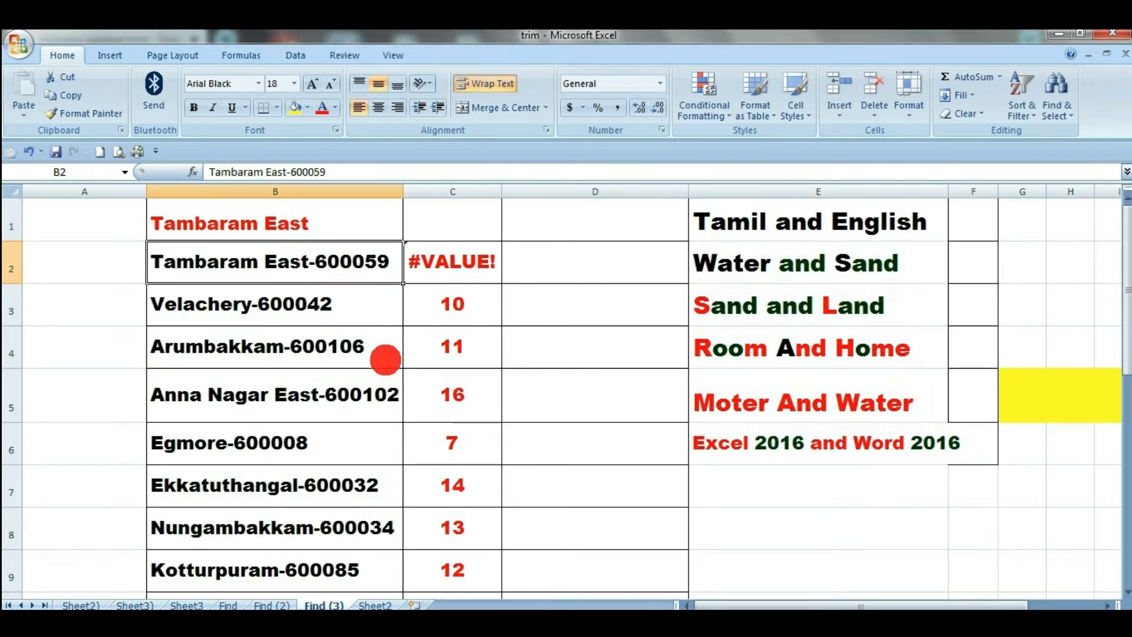
pyautogui.click(556, 265)
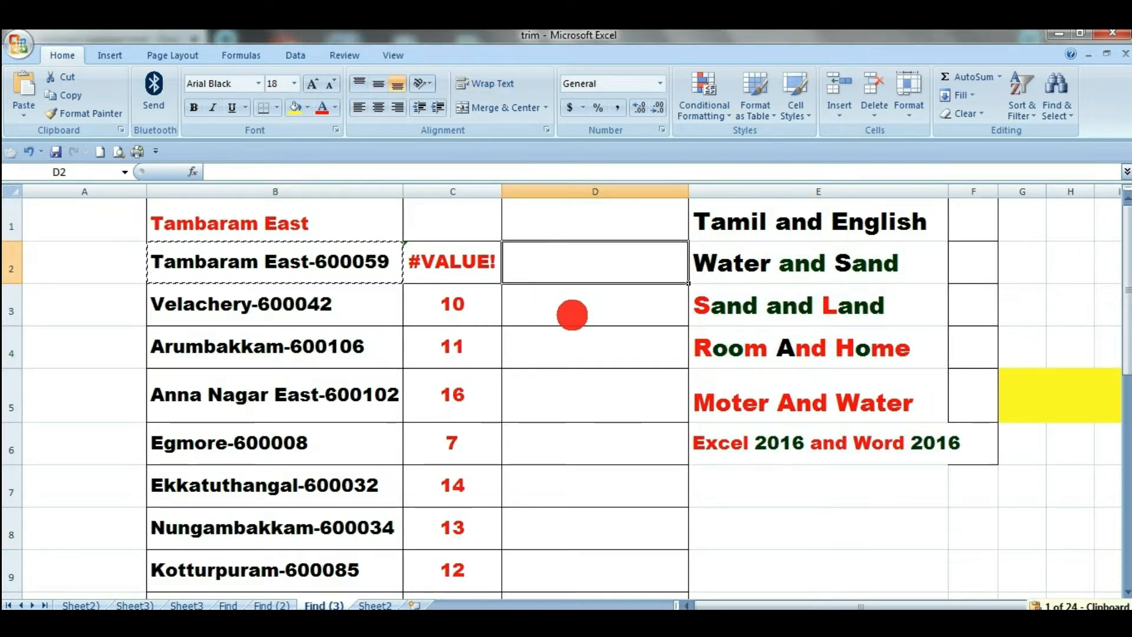
pyautogui.write('Tambaram East-600059')
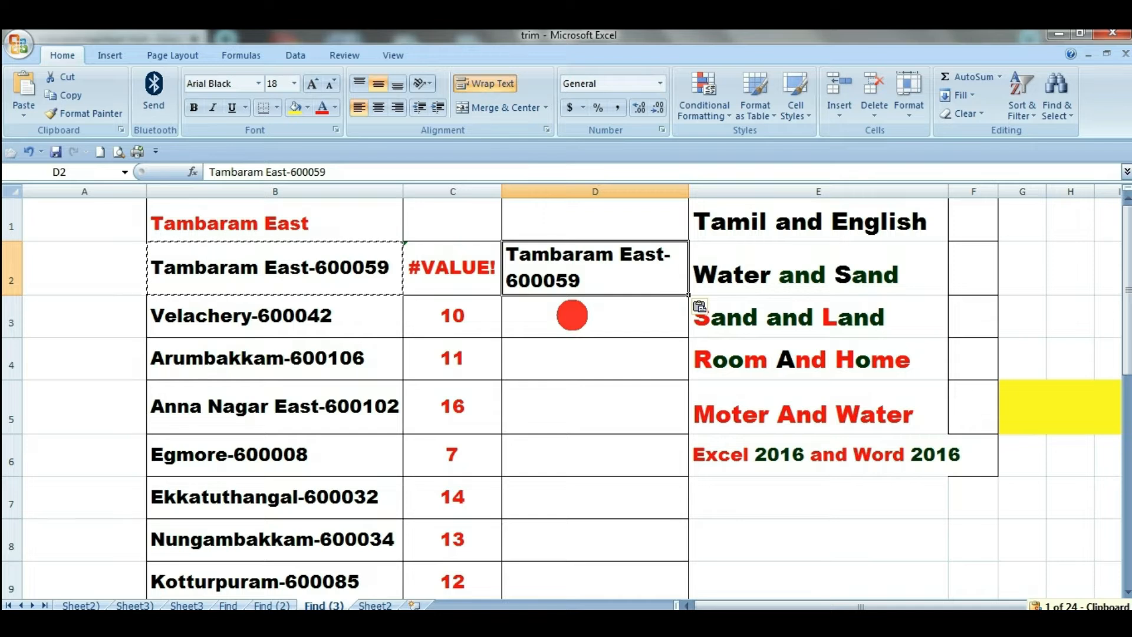
# - Paste the copied Tambaram East-600059 entry into cell D3 as well and undo that paste
pyautogui.click(565, 335)
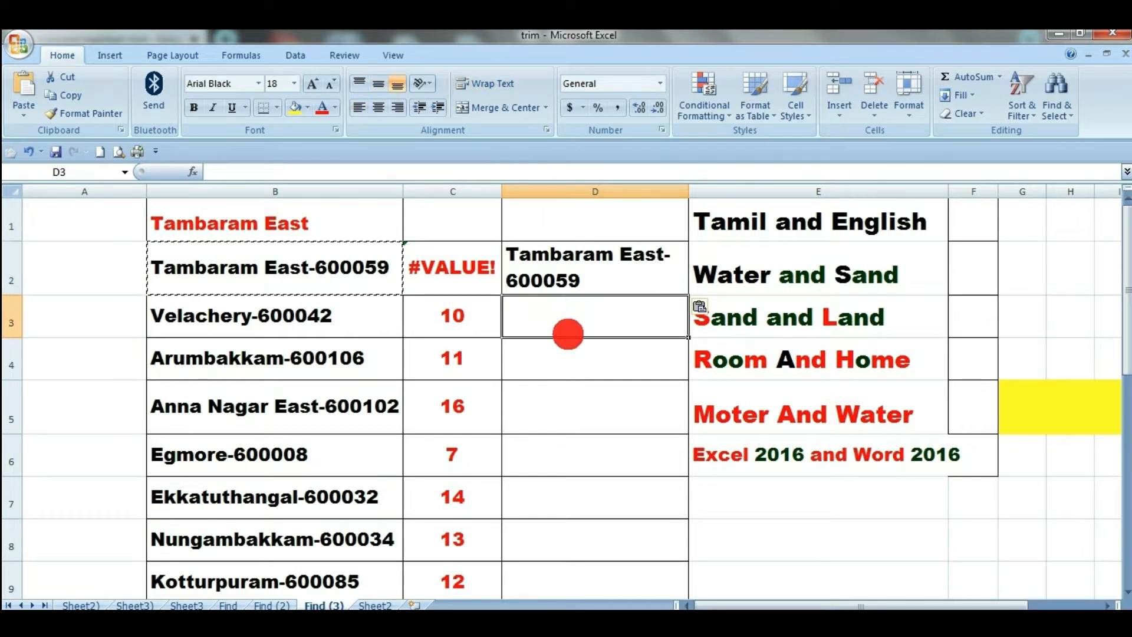
pyautogui.write('Tambaram East-600059')
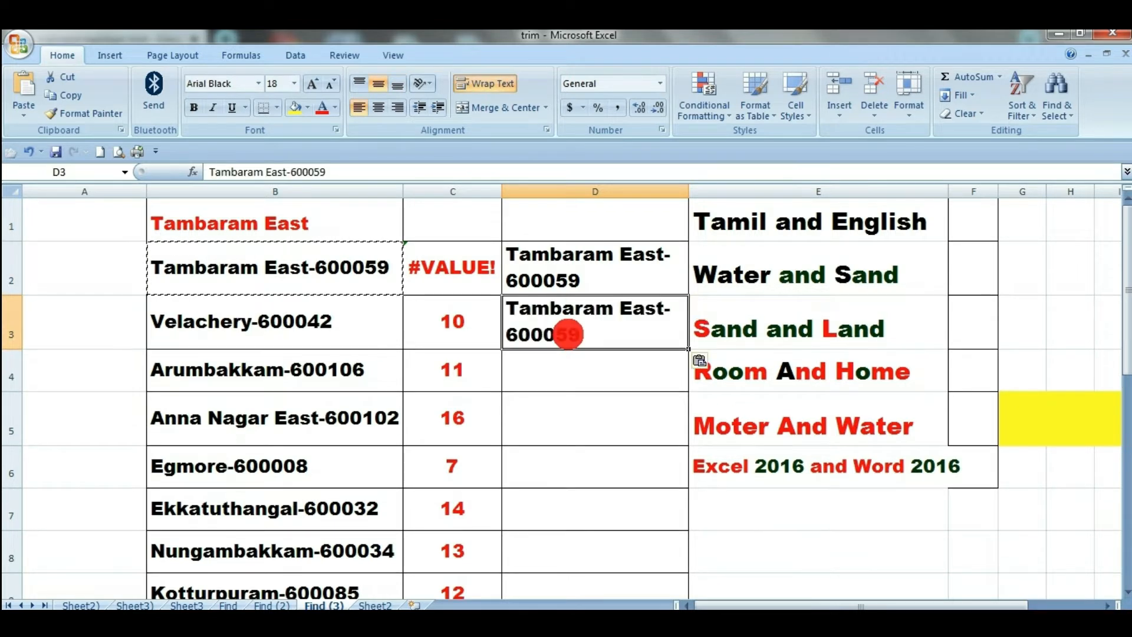
pyautogui.hotkey('ctrl', 'z')
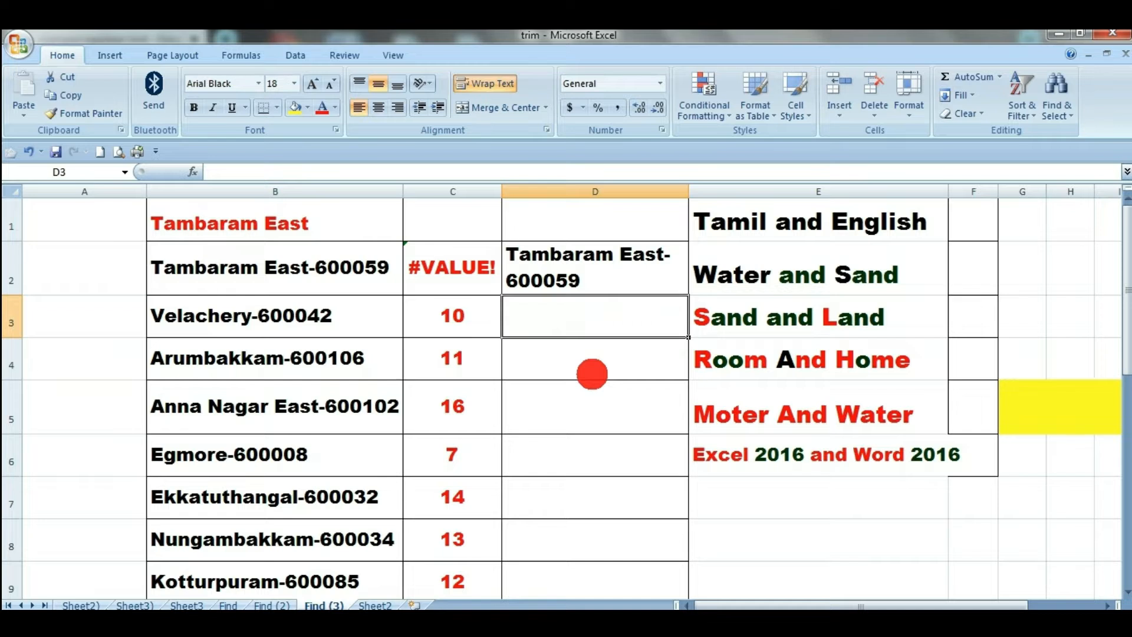
pyautogui.press('F2')
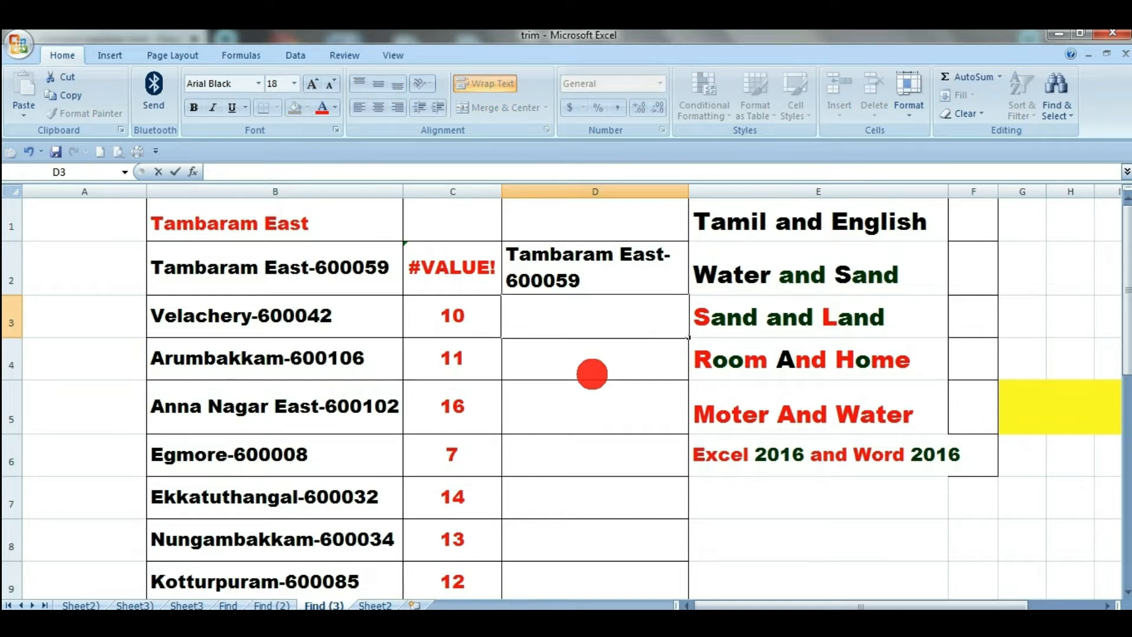
pyautogui.click(616, 448)
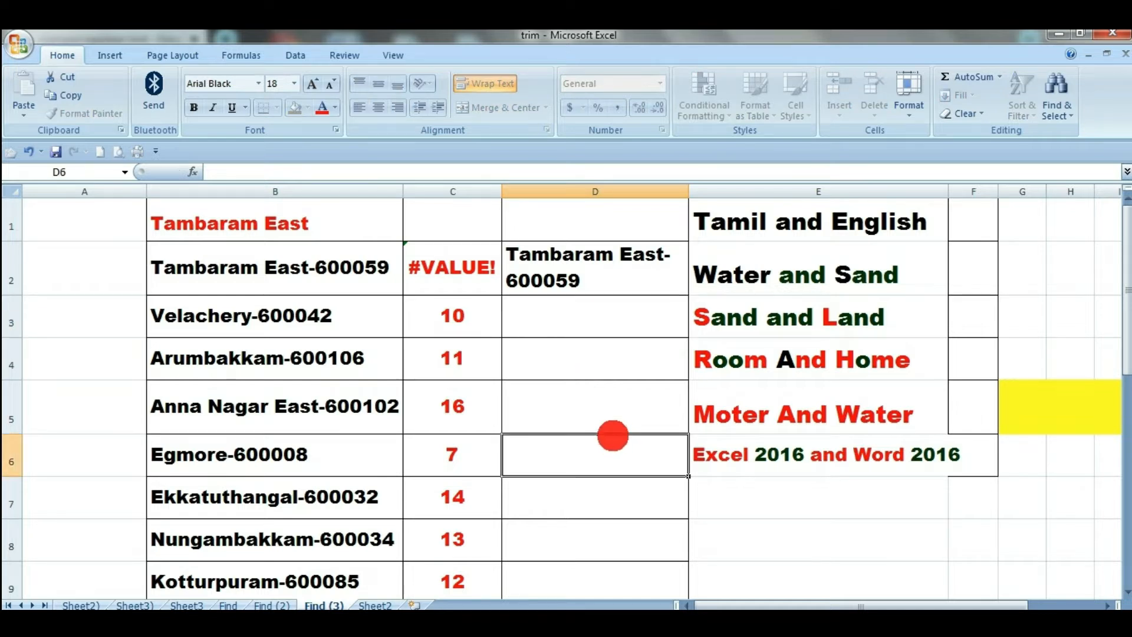
pyautogui.click(589, 334)
pyautogui.click(582, 386)
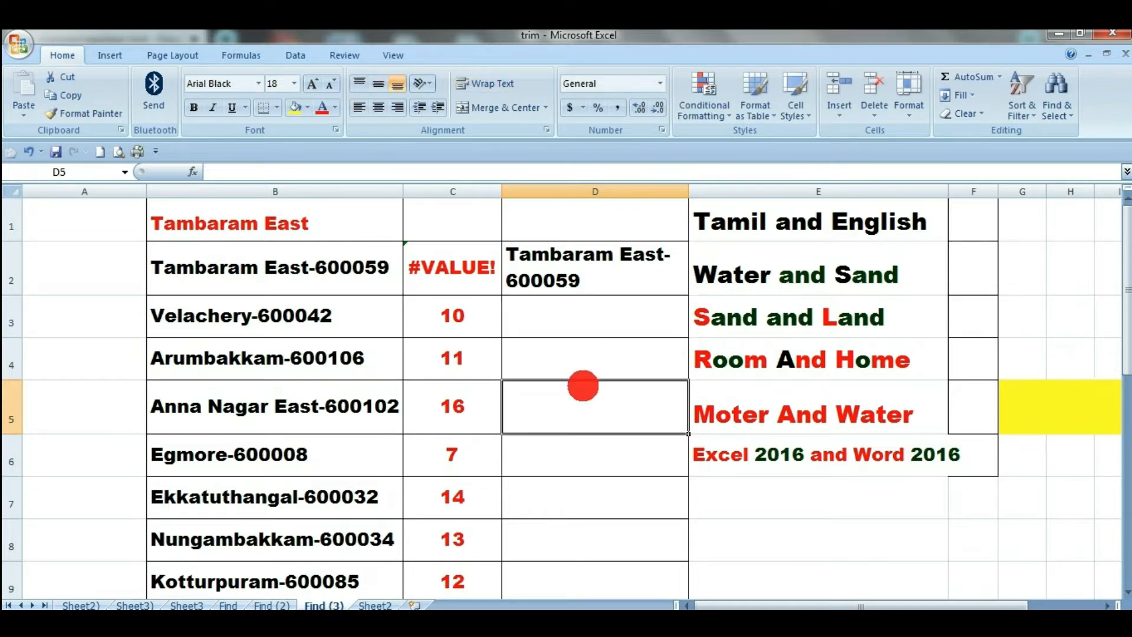
# - Copy the Tambaram East-600059 entry in cell B2 again without pasting it
pyautogui.click(298, 252)
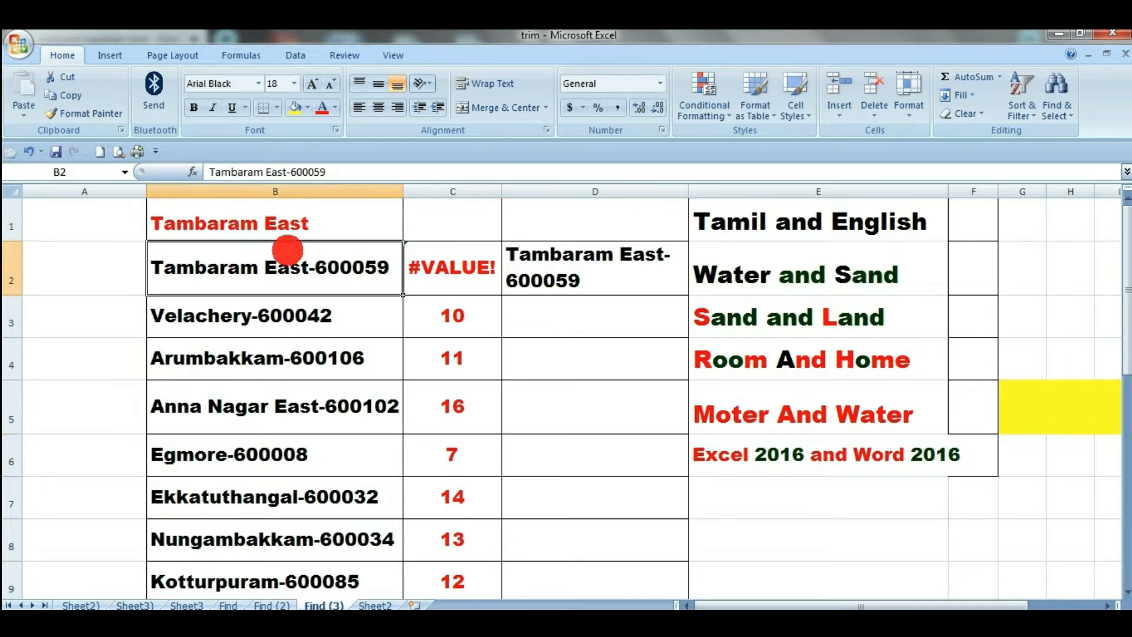
pyautogui.hotkey('ctrl', 'c')
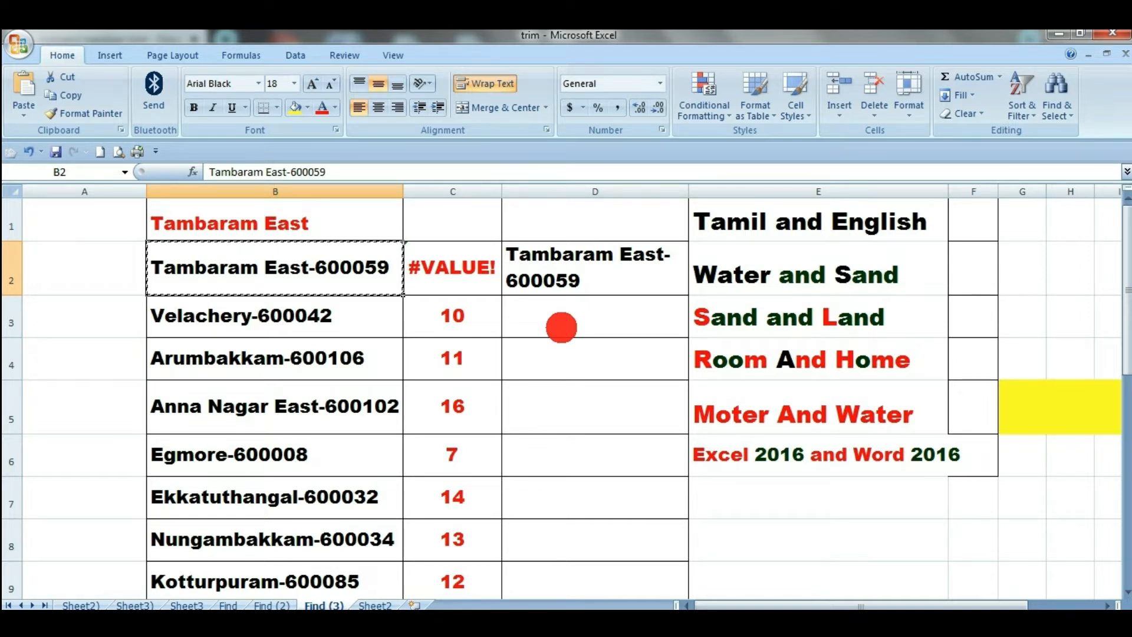
pyautogui.click(569, 322)
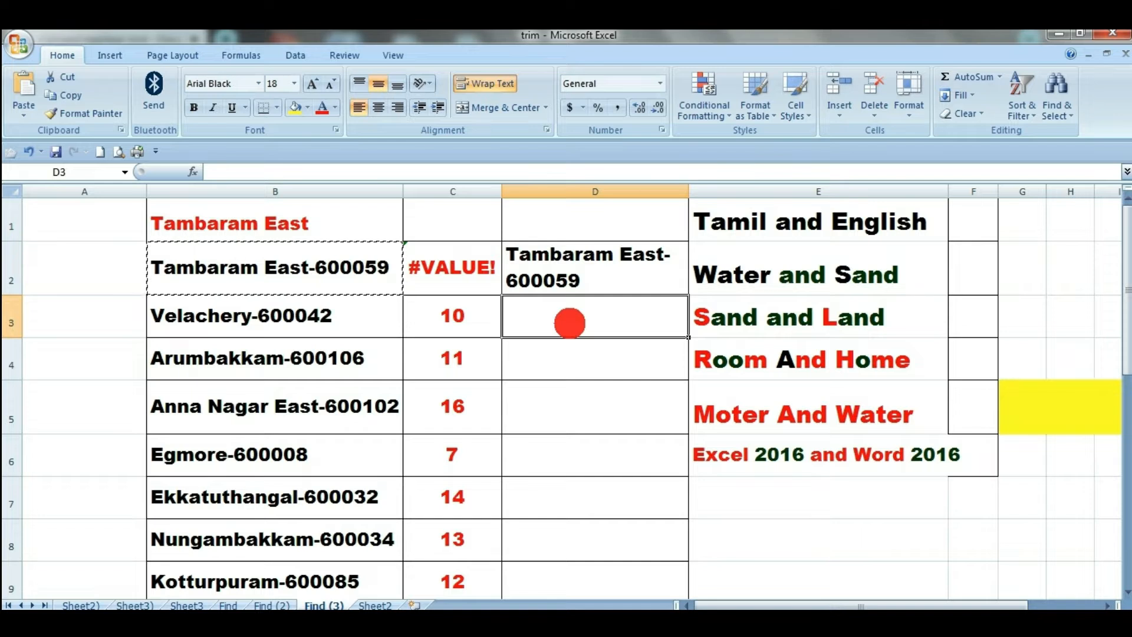
pyautogui.click(603, 422)
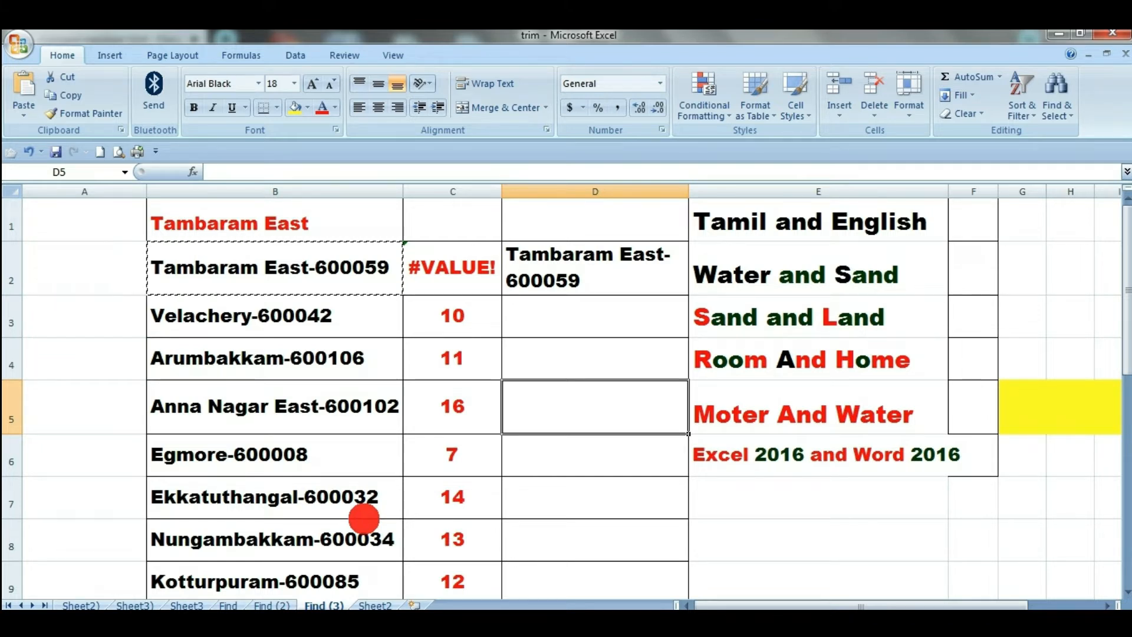
pyautogui.click(504, 345)
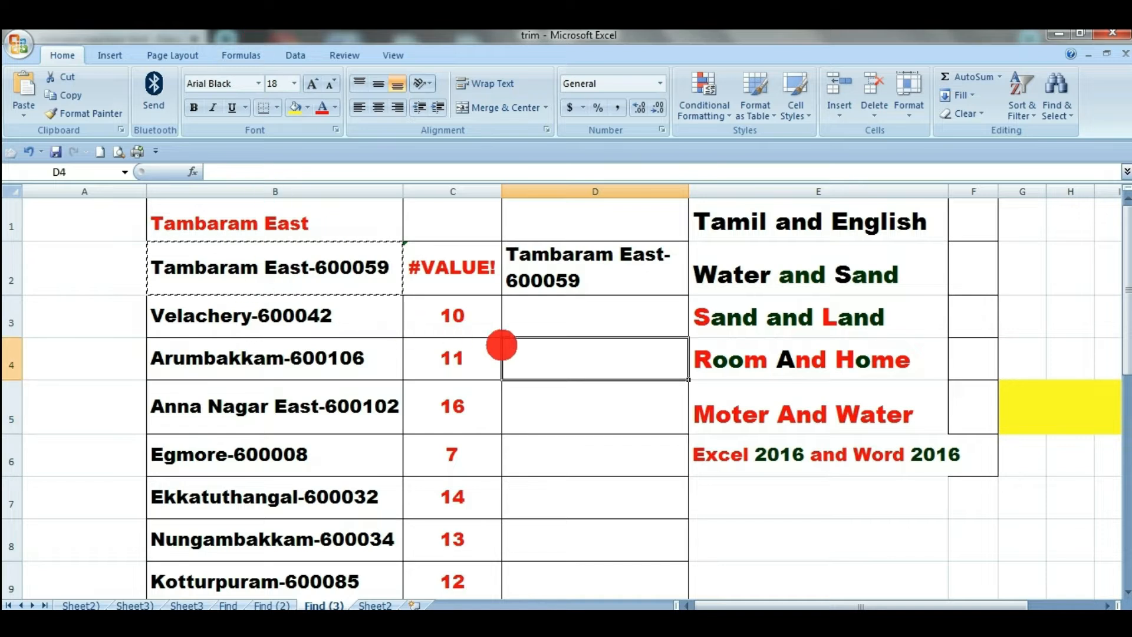
# - Copy the Velachery-600042 entry in B3 twice in a row to bring up the Office Clipboard, and close it
pyautogui.click(285, 332)
pyautogui.scroll(-2, 378, 394)
pyautogui.scroll(2, 360, 392)
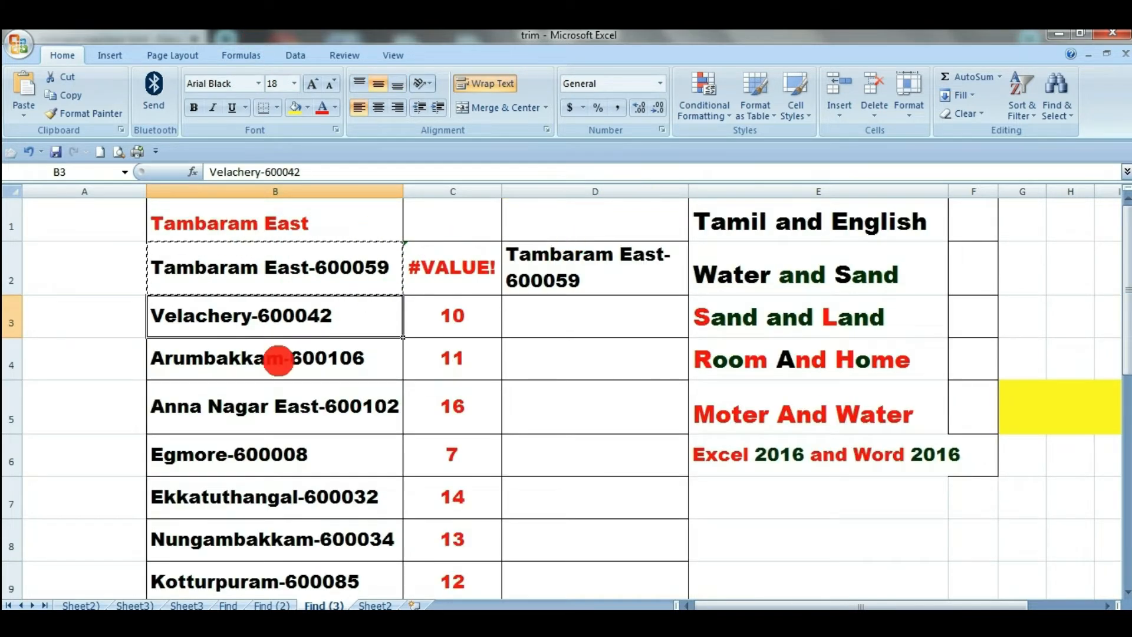
pyautogui.click(315, 387)
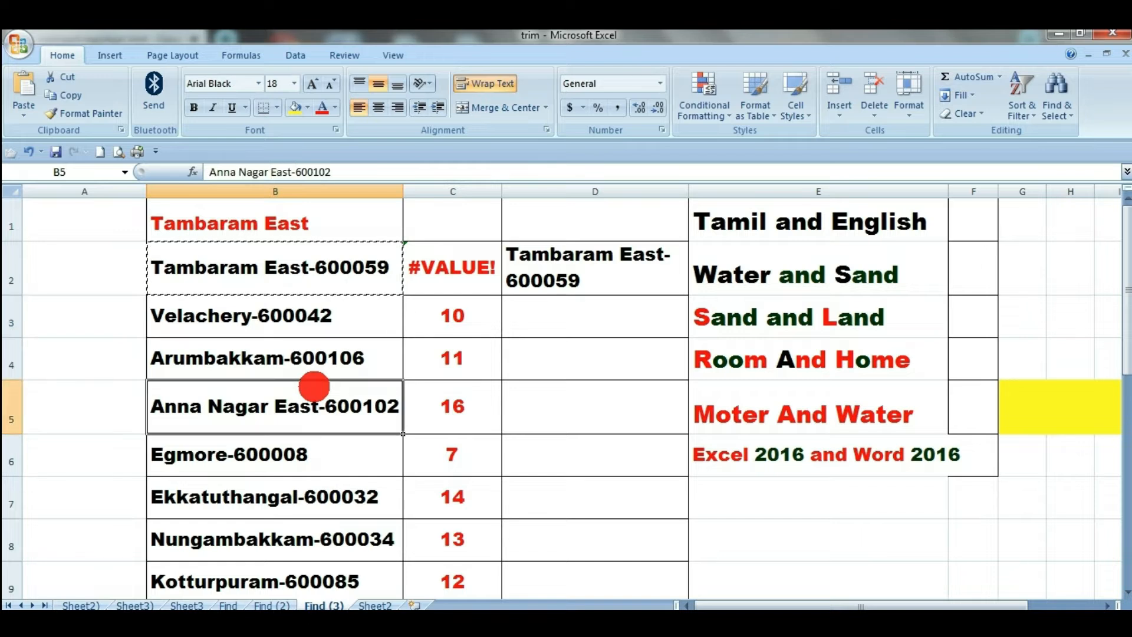
pyautogui.scroll(-2, 336, 379)
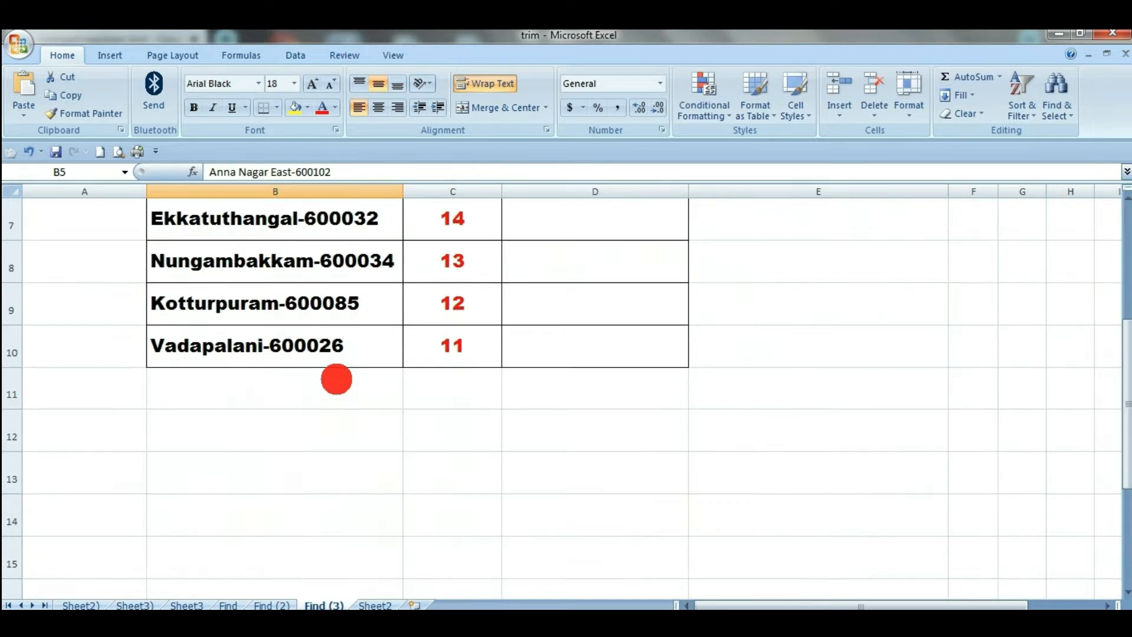
pyautogui.scroll(2, 343, 379)
pyautogui.click(313, 321)
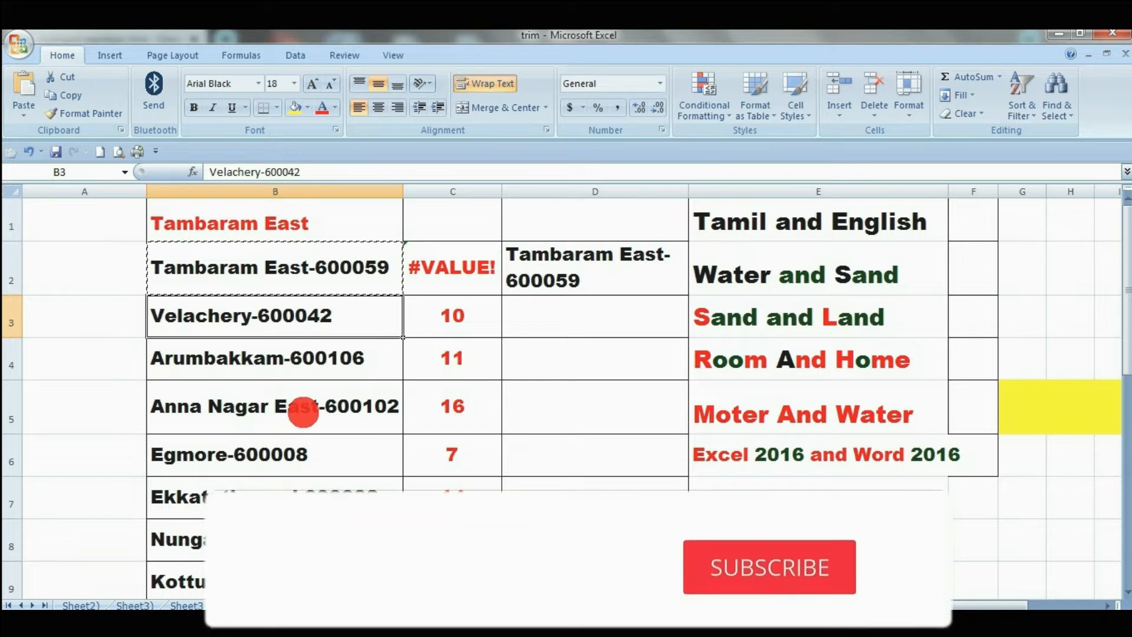
pyautogui.hotkey('ctrl', 'c')
pyautogui.hotkey('ctrl', 'c')
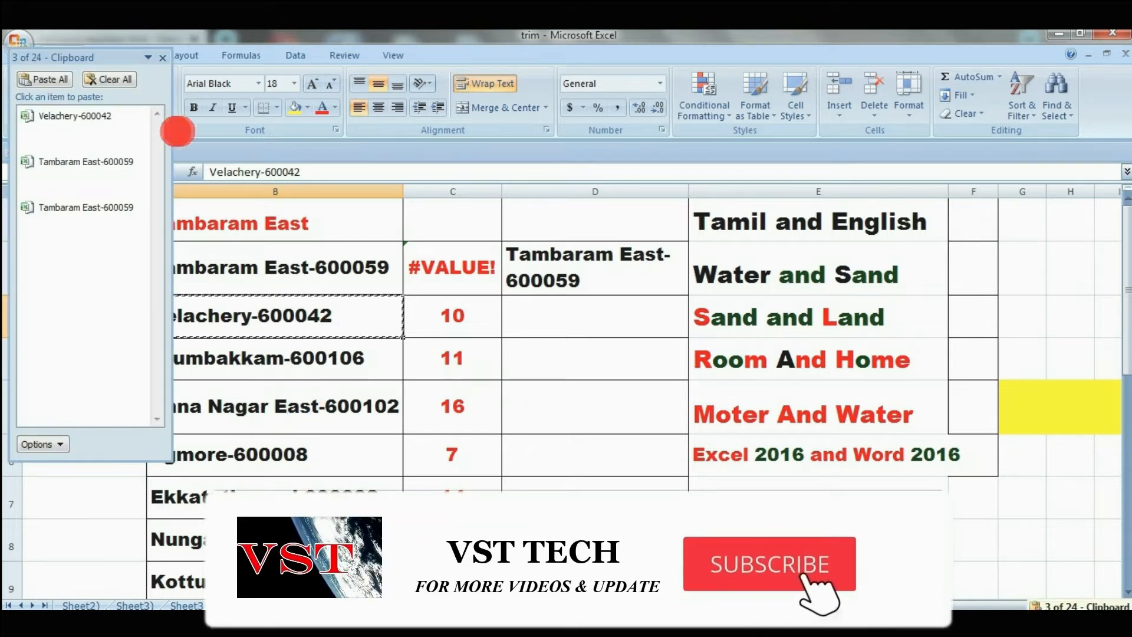
pyautogui.click(154, 56)
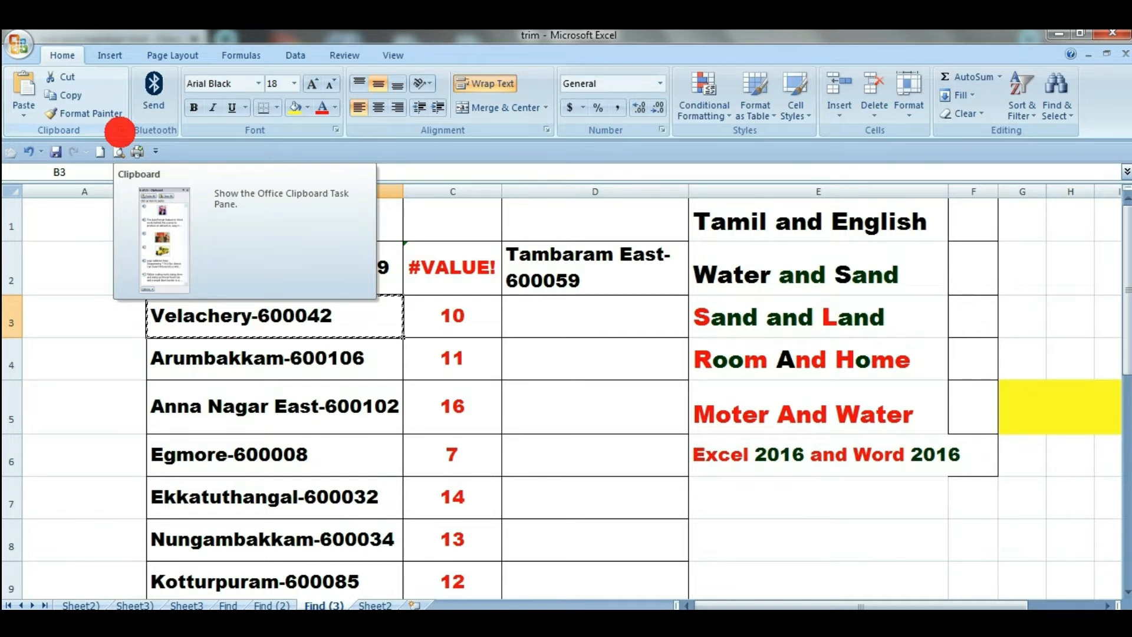
# - Show the Office Clipboard, dock it beside the worksheet and close it
pyautogui.click(120, 131)
pyautogui.moveTo(123, 48); pyautogui.dragTo(119, 201)
pyautogui.press('Left')
pyautogui.click(157, 194)
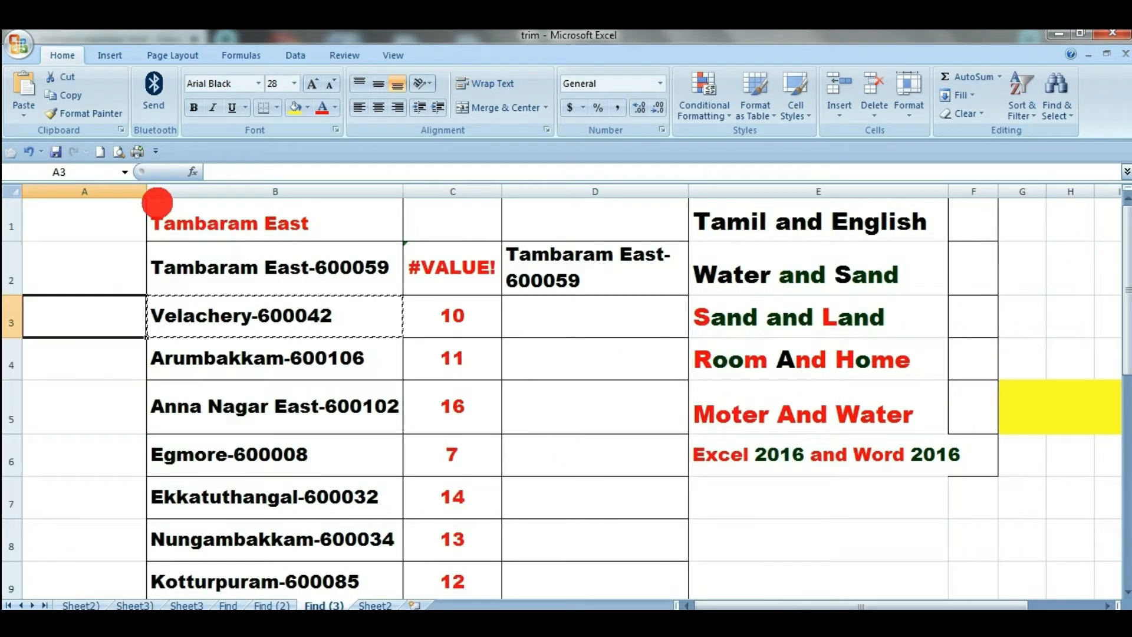
# - Reopen the docked Office Clipboard and clear all of its collected items
pyautogui.click(120, 131)
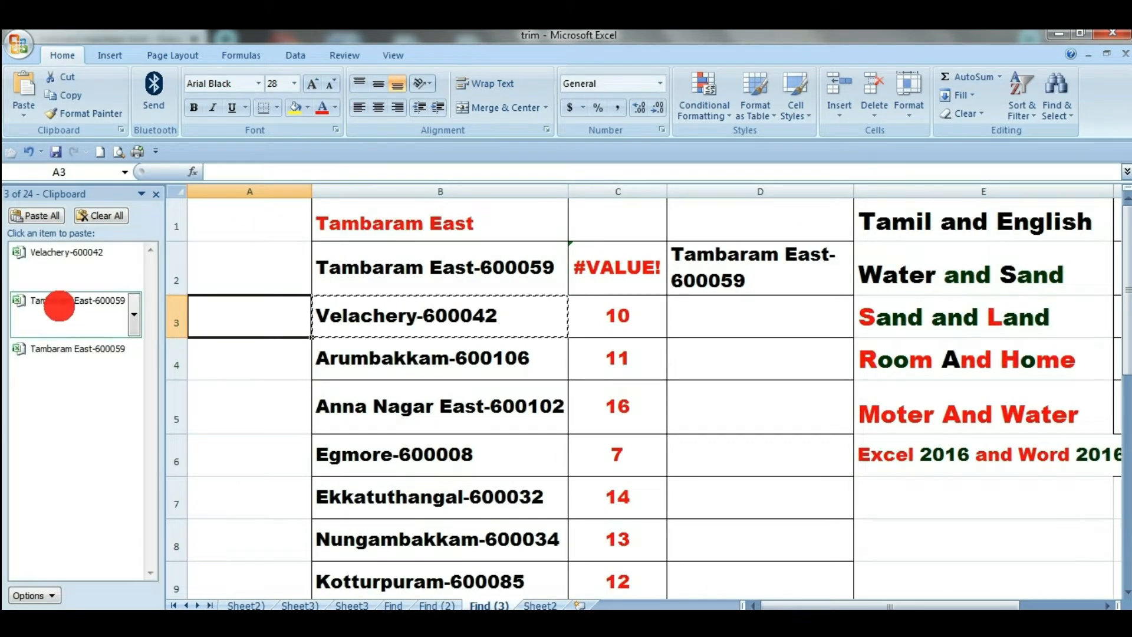
pyautogui.click(121, 129)
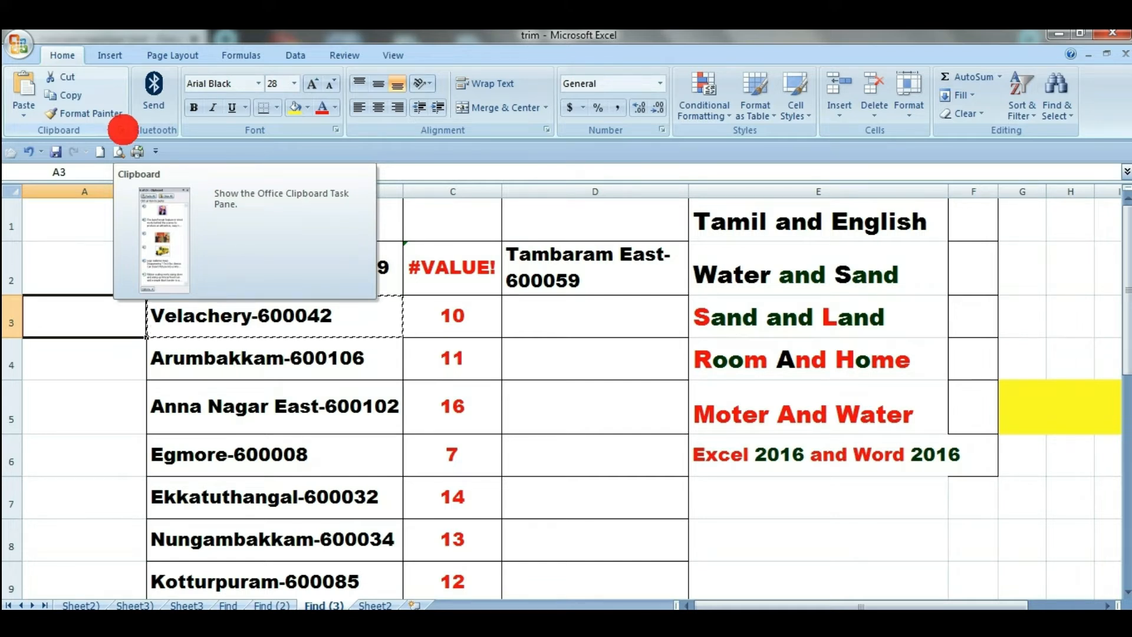
pyautogui.click(121, 129)
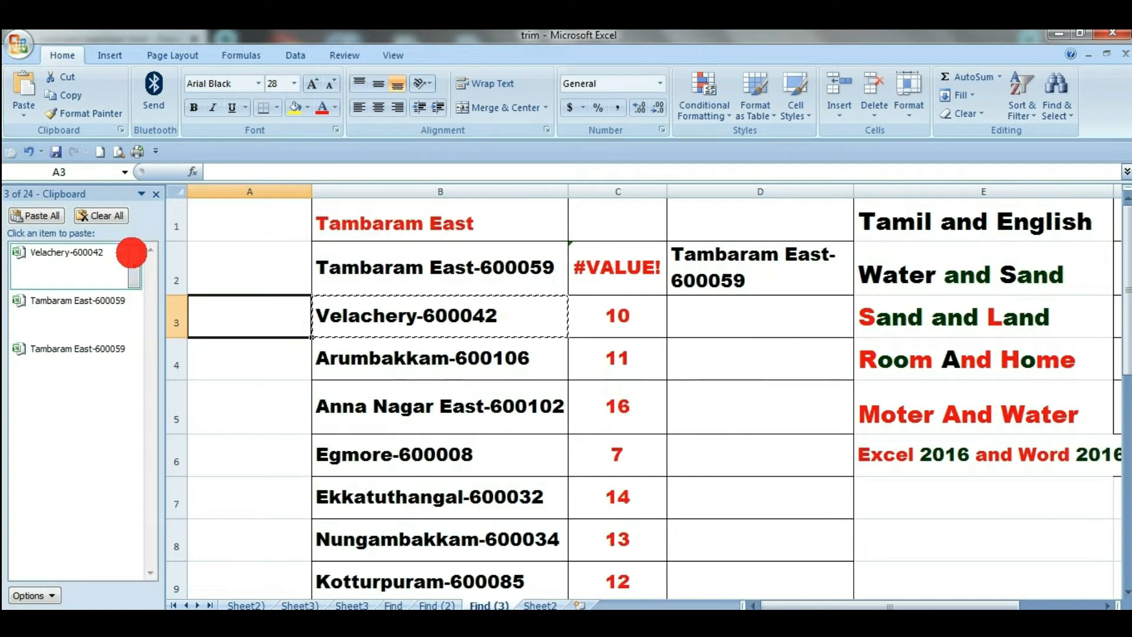
pyautogui.click(99, 215)
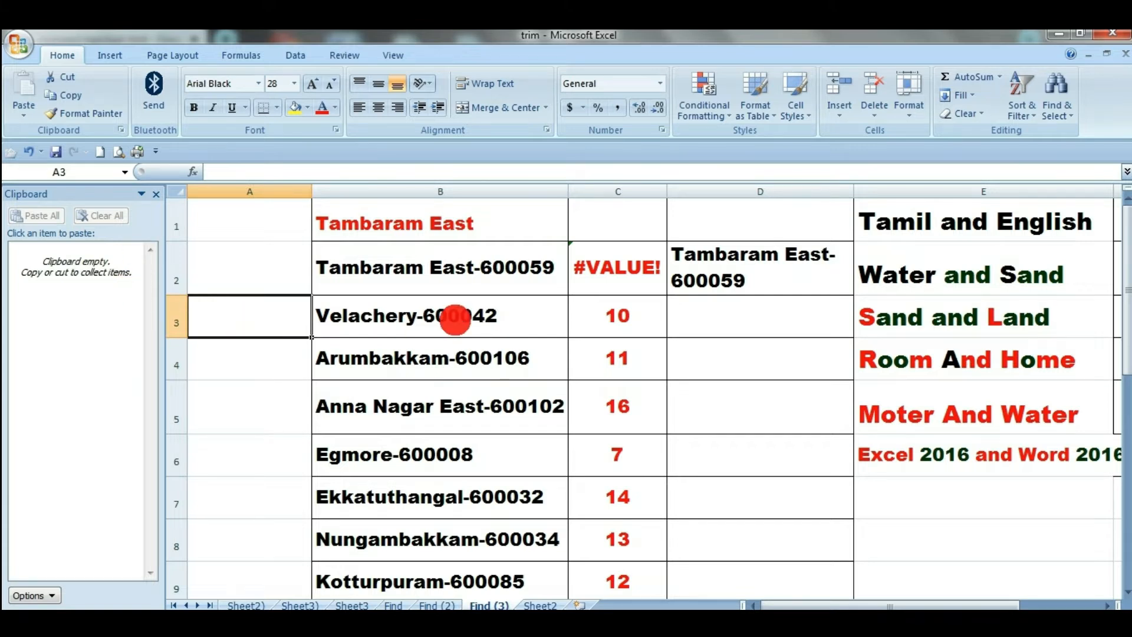
# - Collect the Velachery-600042 entry in B3 and the FIND result in C3 on the Office Clipboard
pyautogui.click(506, 361)
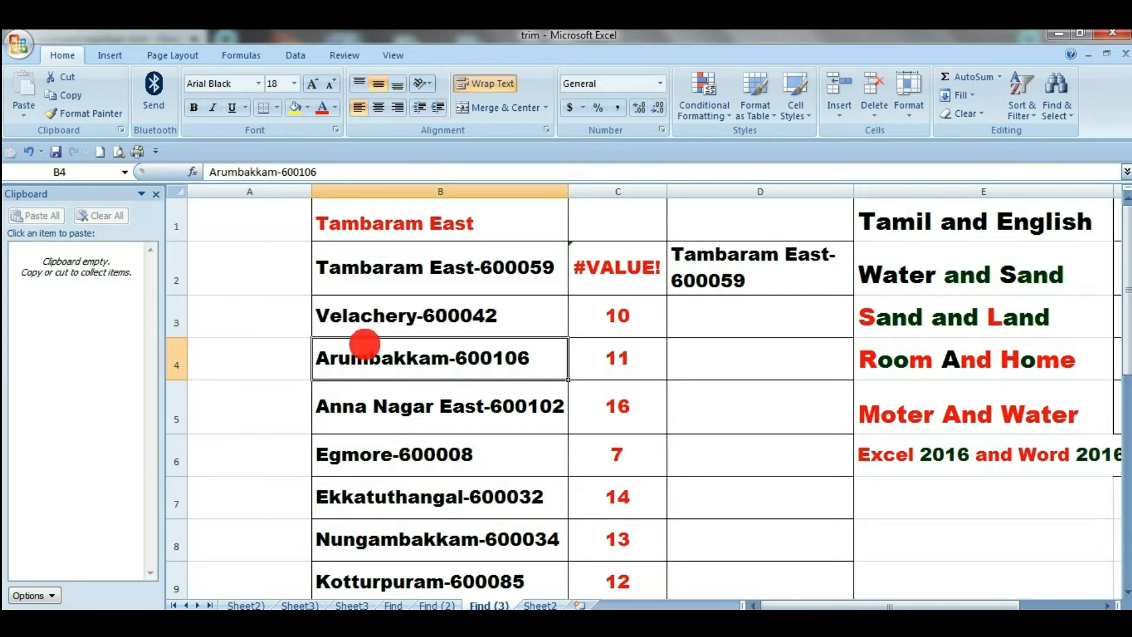
pyautogui.click(390, 456)
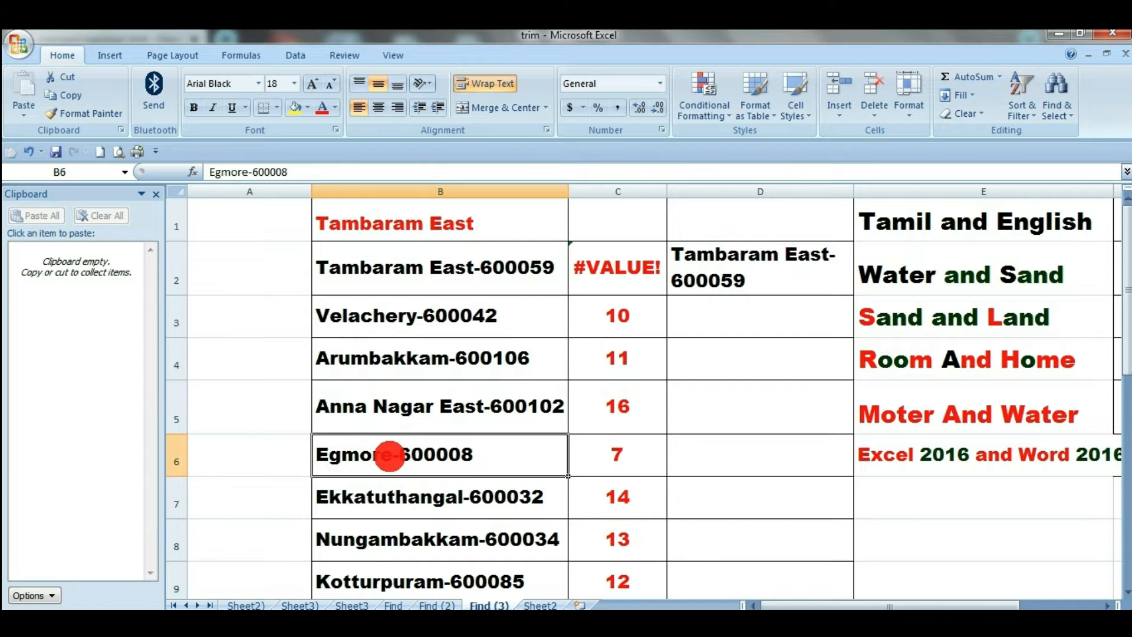
pyautogui.click(377, 309)
pyautogui.hotkey('ctrl', 'c')
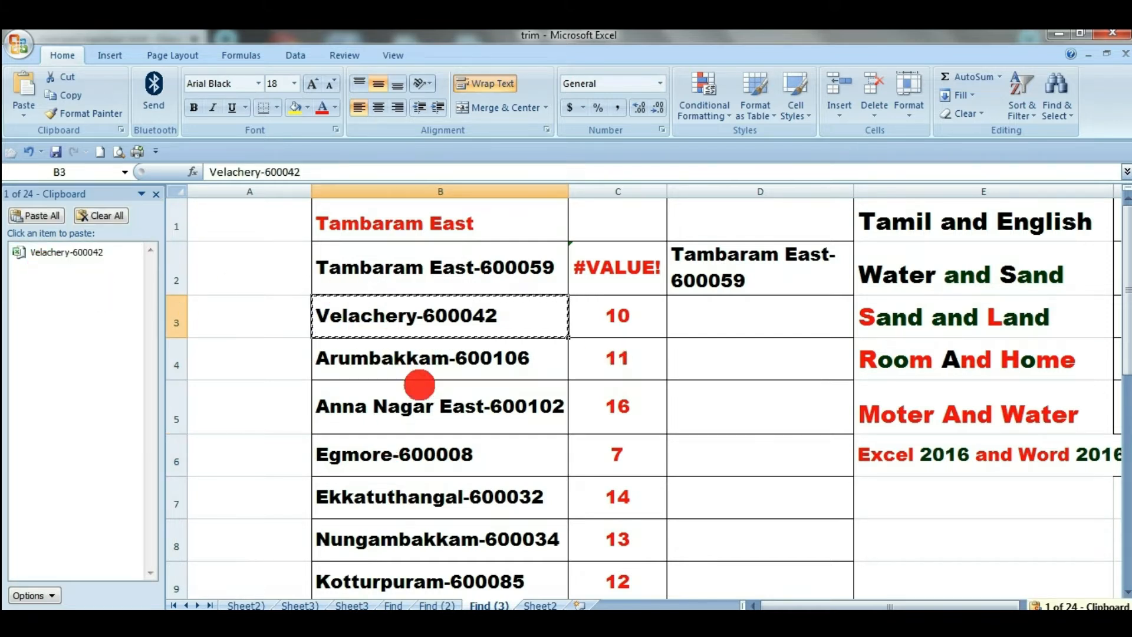
pyautogui.press('Escape')
pyautogui.click(653, 330)
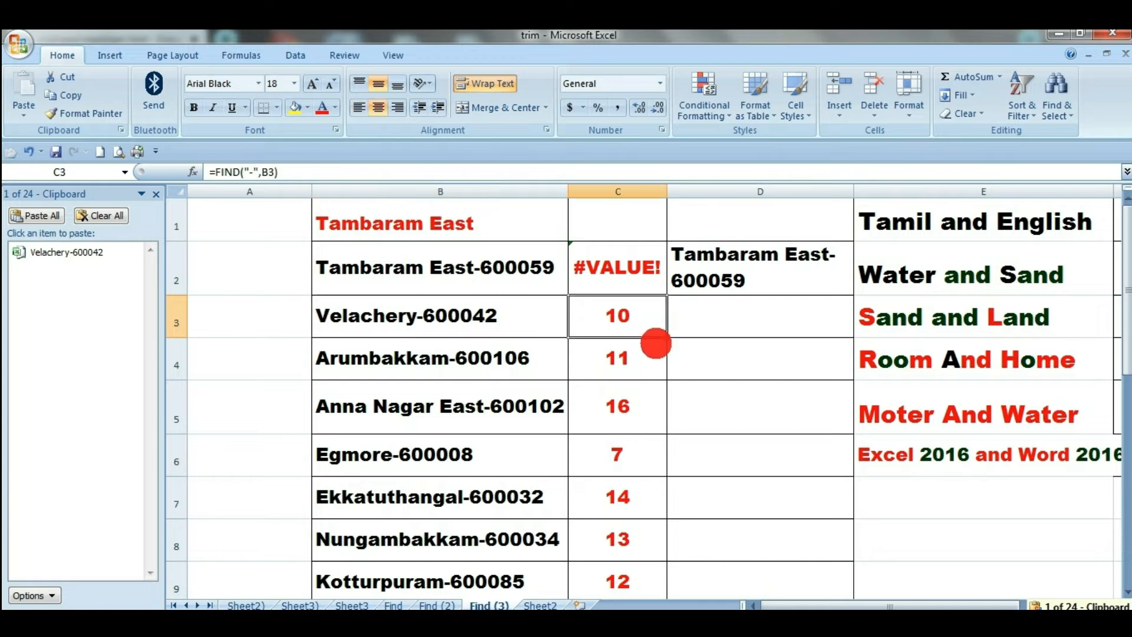
pyautogui.hotkey('ctrl', 'c')
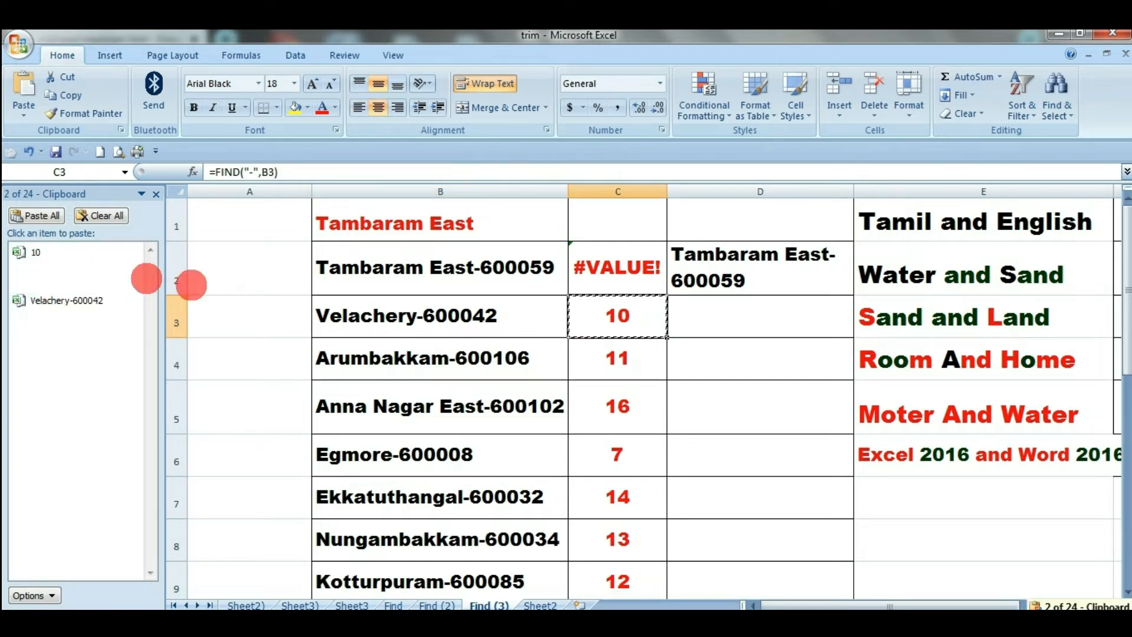
# - Add the Tambaram East-600059 entry in D2 and the Water and Sand text in E2 to the Office Clipboard
pyautogui.click(791, 281)
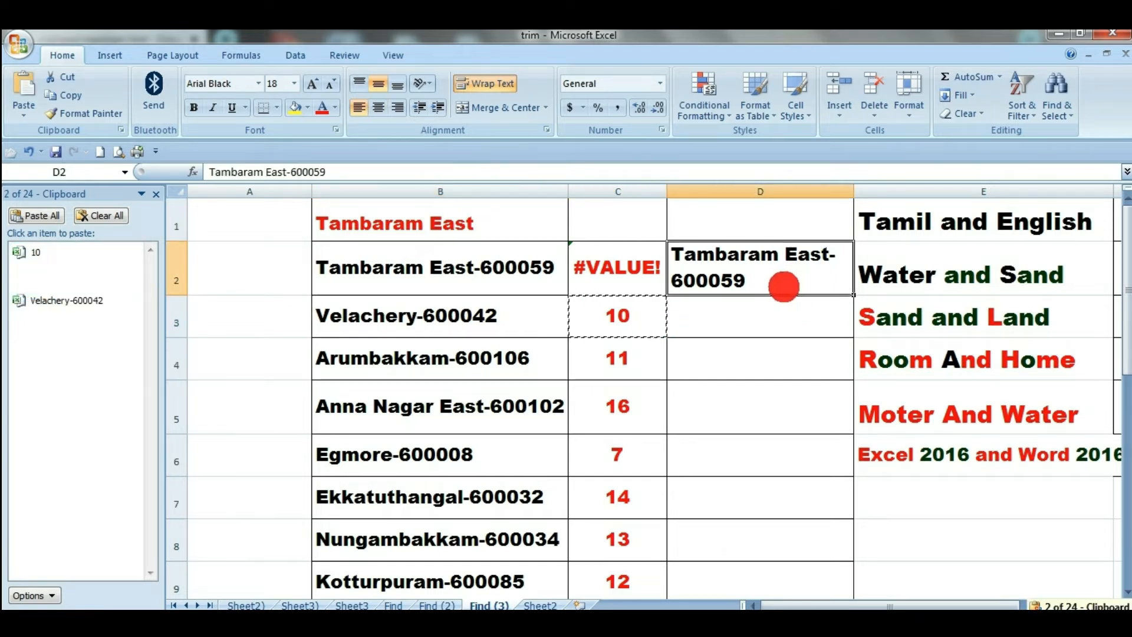
pyautogui.hotkey('ctrl', 'c')
pyautogui.click(985, 278)
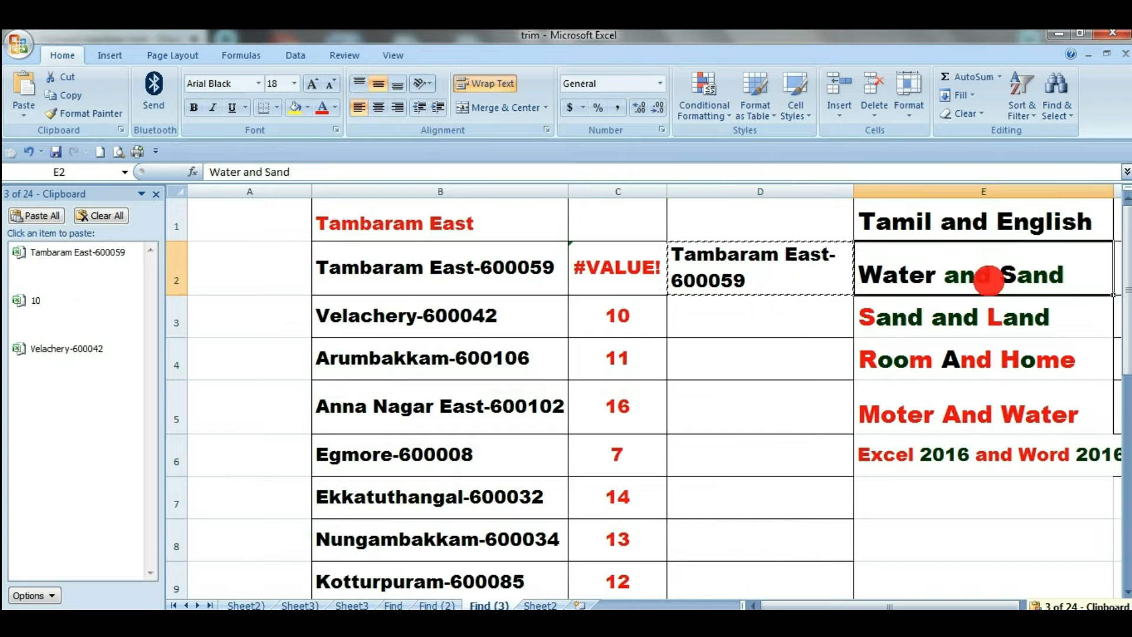
pyautogui.hotkey('ctrl', 'c')
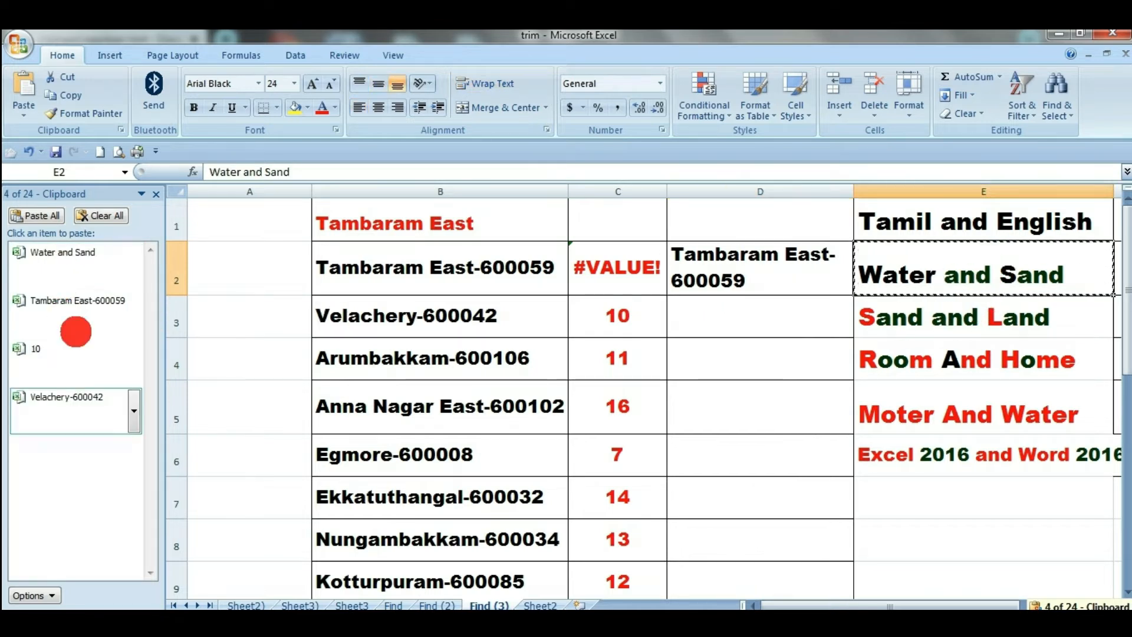
# - Add the Ekkatuthangal-600032 entry in B7 to the Office Clipboard
pyautogui.click(692, 353)
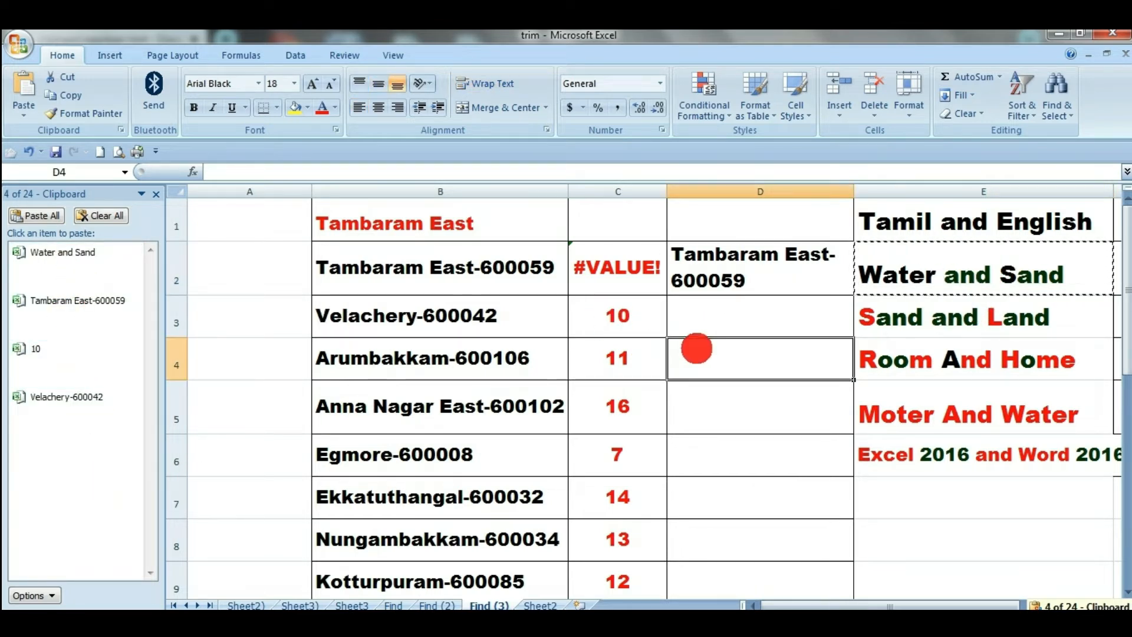
pyautogui.scroll(-1, 696, 341)
pyautogui.click(374, 374)
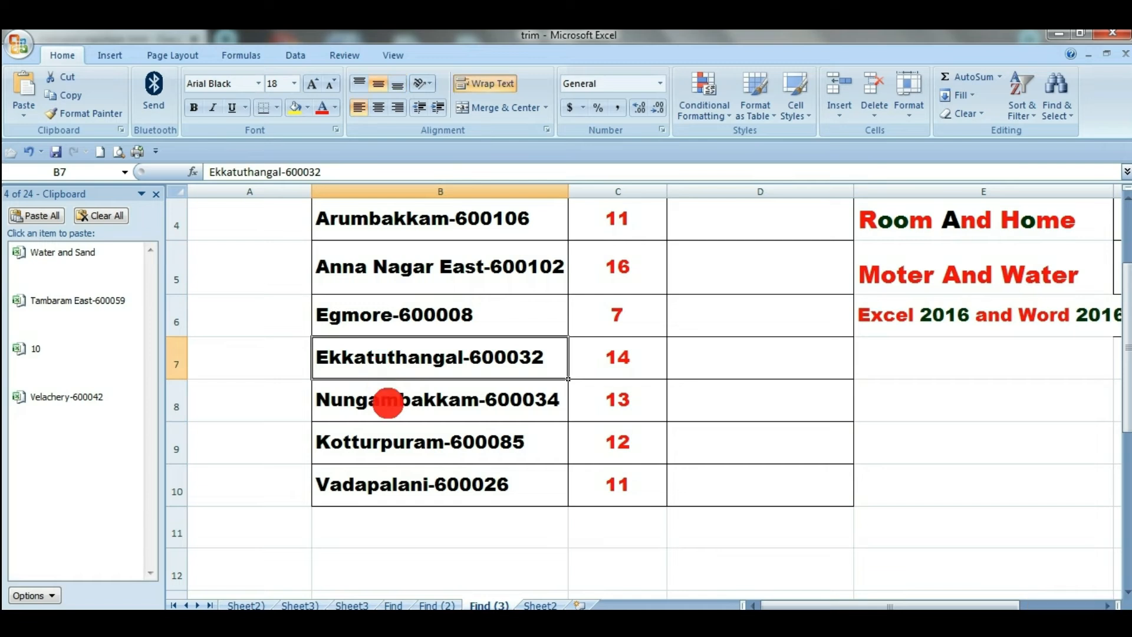
pyautogui.hotkey('ctrl', 'c')
pyautogui.click(325, 513)
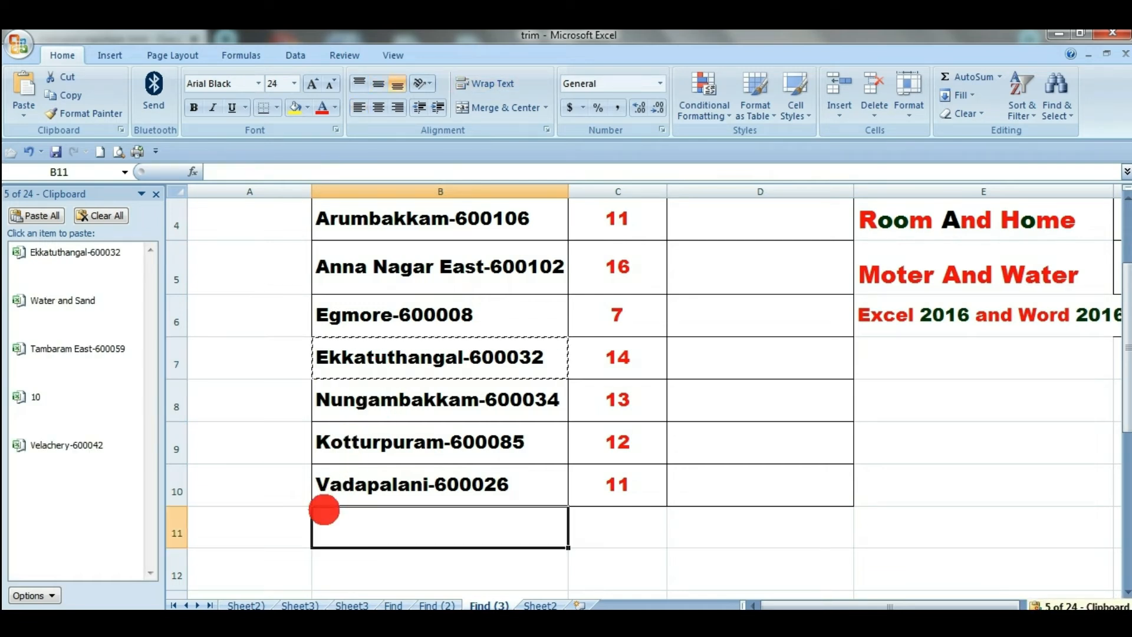
# - Copy the whole range A1:D10 to the Office Clipboard as one item
pyautogui.scroll(1, 309, 429)
pyautogui.moveTo(292, 233); pyautogui.dragTo(755, 530)
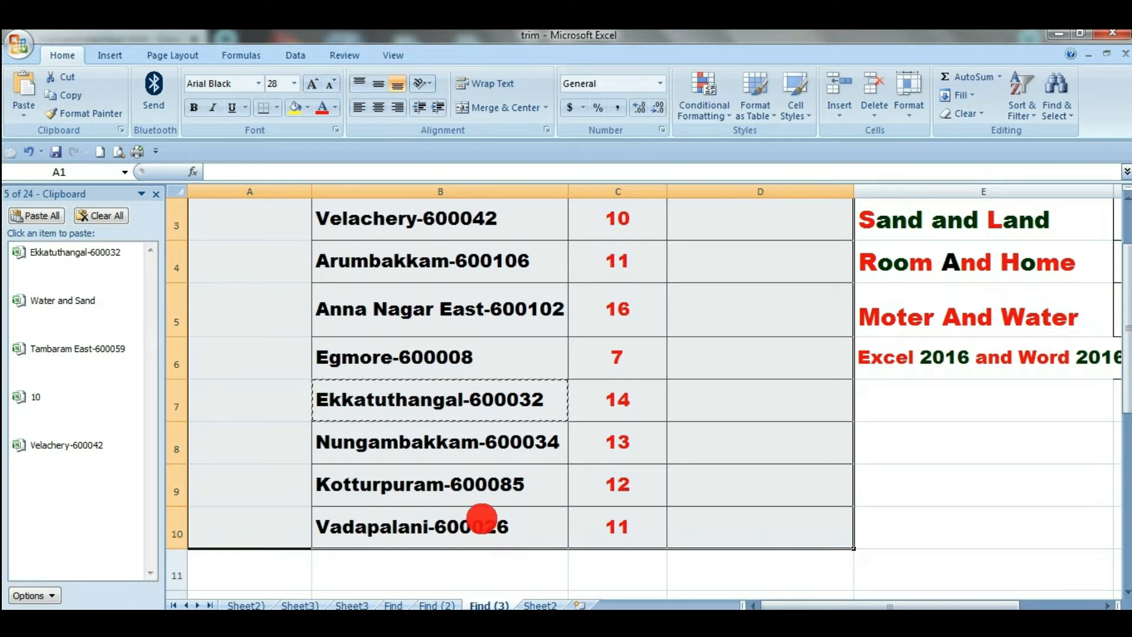
pyautogui.hotkey('ctrl', 'c')
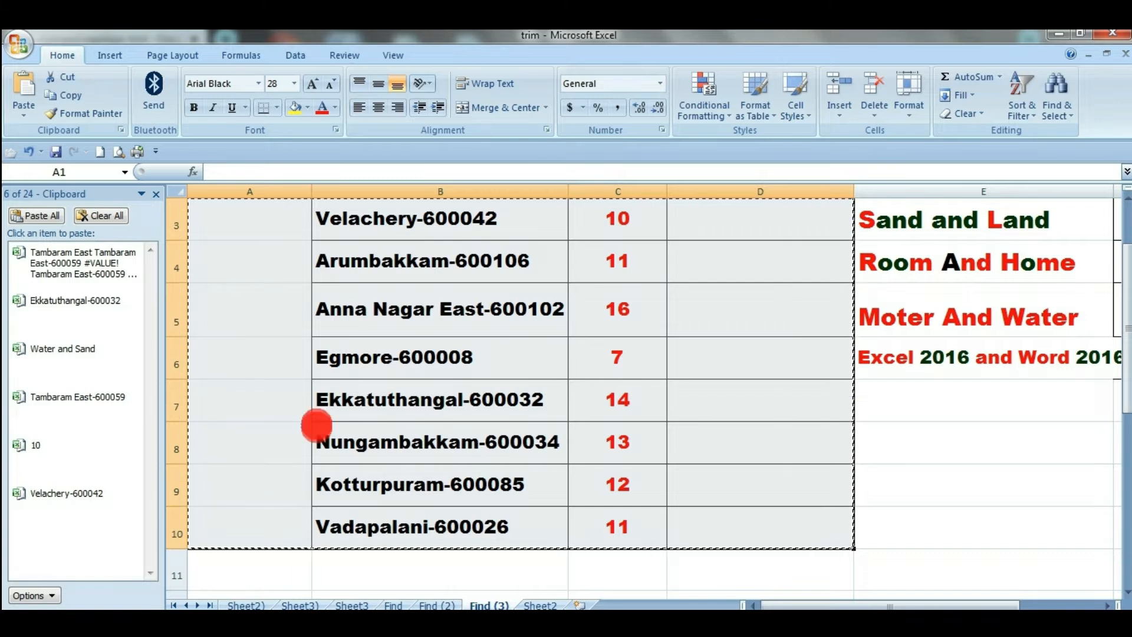
# - Paste the collected Ekkatuthangal-600032 item into the empty cell B65, well below the data
pyautogui.scroll(-2, 358, 401)
pyautogui.click(392, 404)
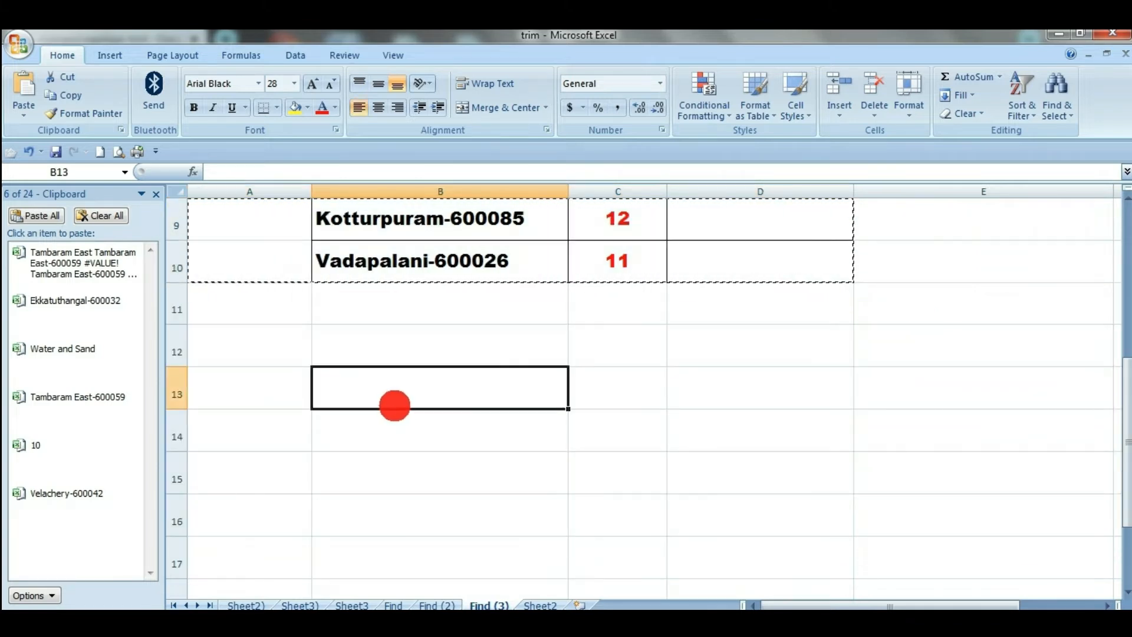
pyautogui.click(510, 460)
pyautogui.scroll(-13, 515, 451)
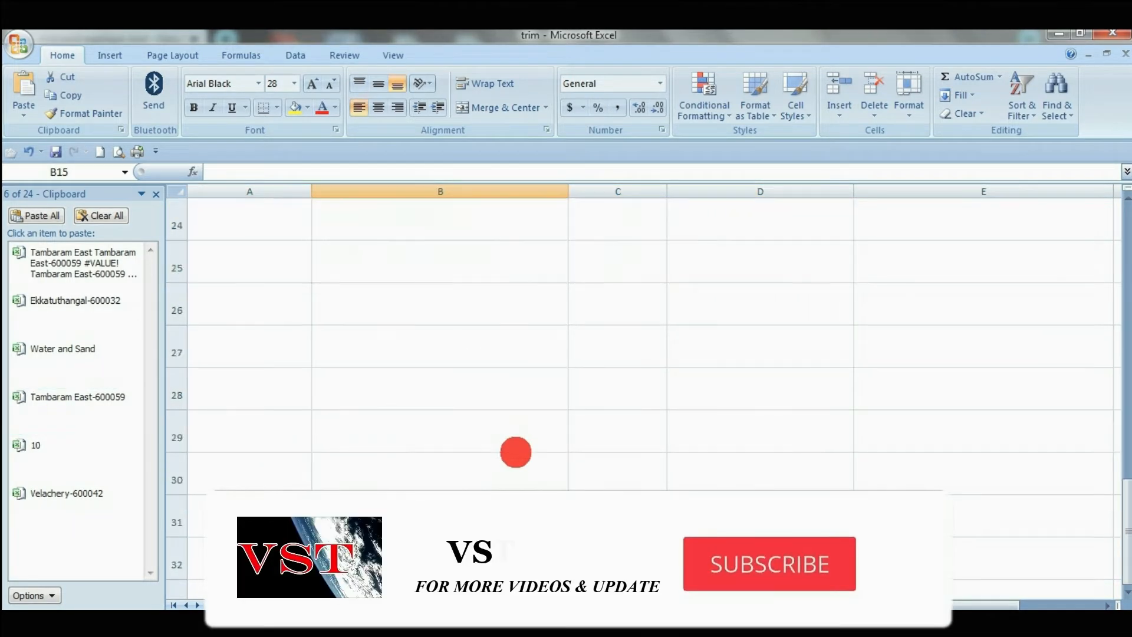
pyautogui.scroll(-5, 517, 452)
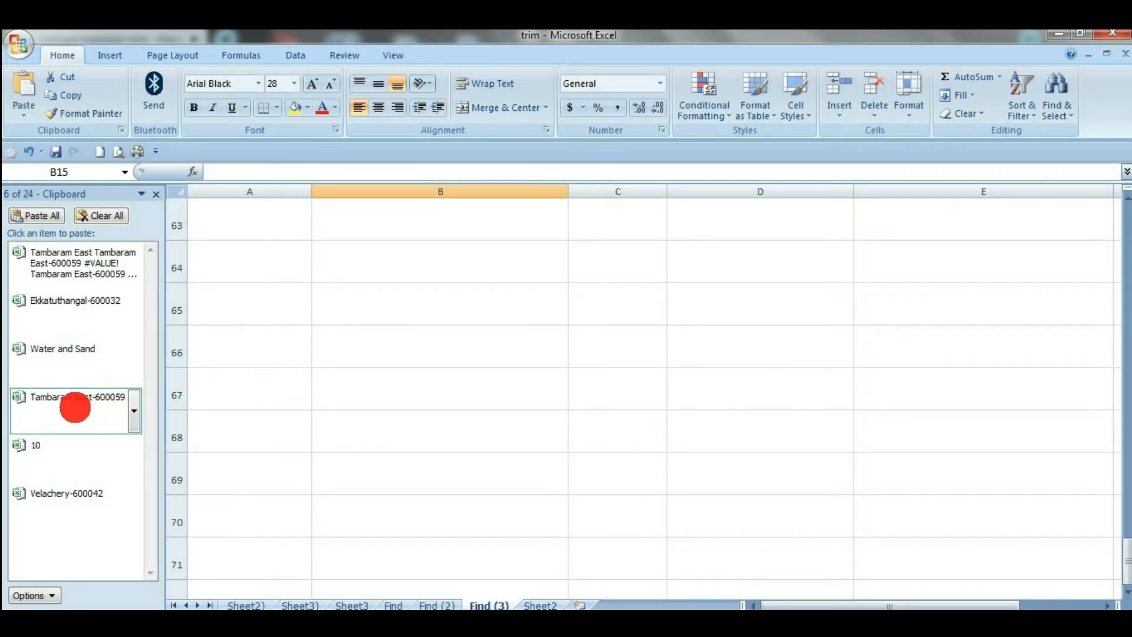
pyautogui.click(399, 301)
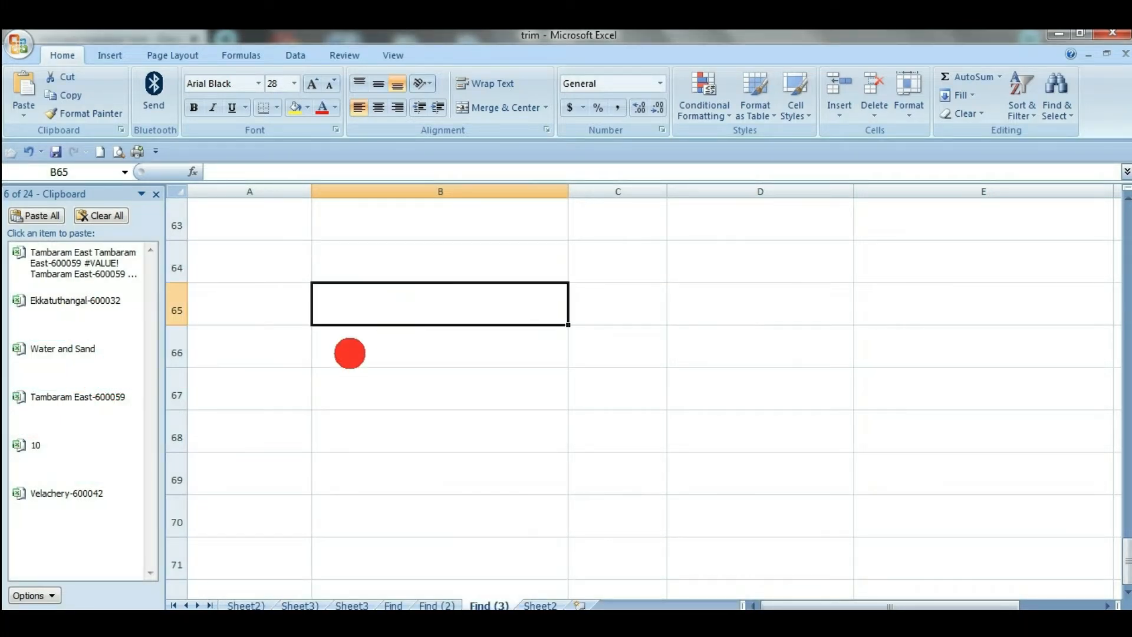
pyautogui.click(64, 303)
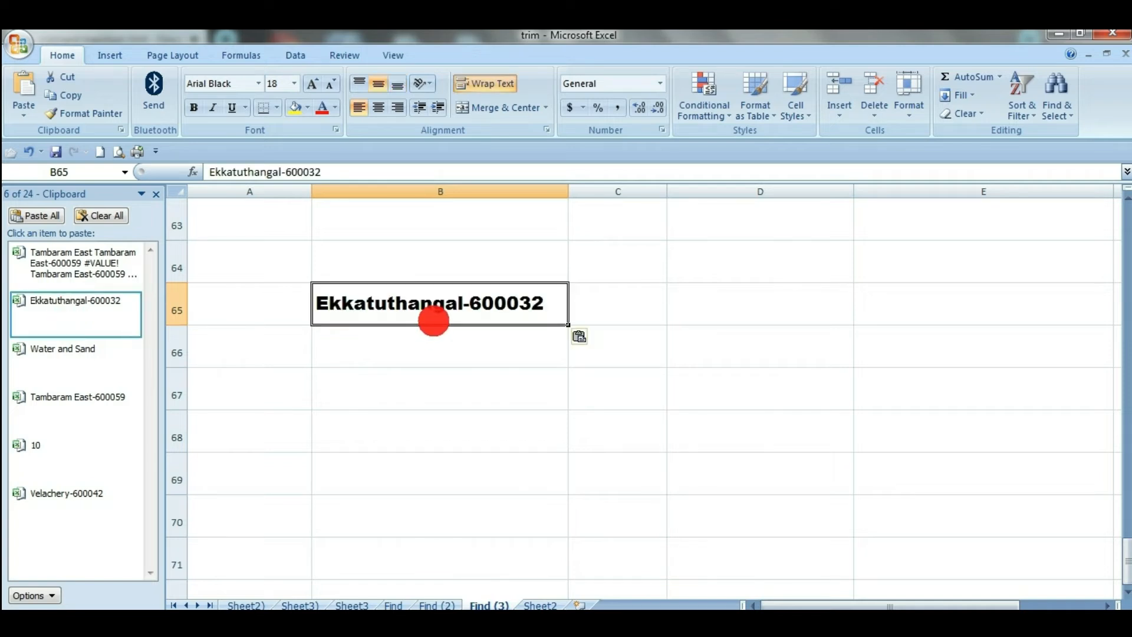
# - Paste the collected Tambaram East-600059 item into B68 and the Velachery-600042 item into B70
pyautogui.press('Down')
pyautogui.press('Down')
pyautogui.press('Down')
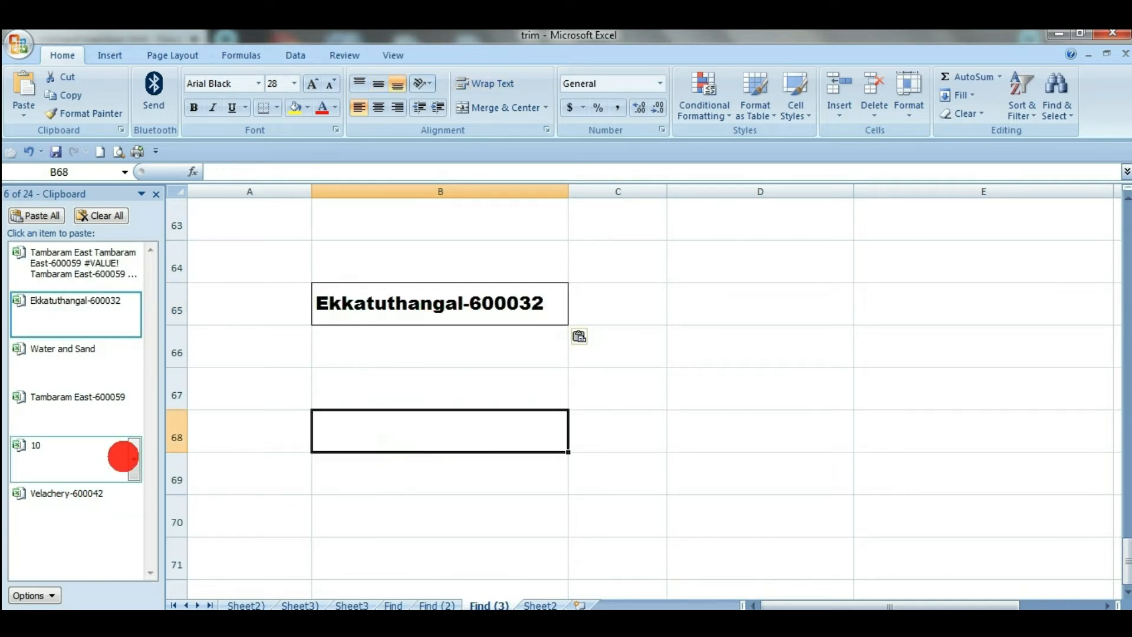
pyautogui.click(91, 397)
pyautogui.click(444, 516)
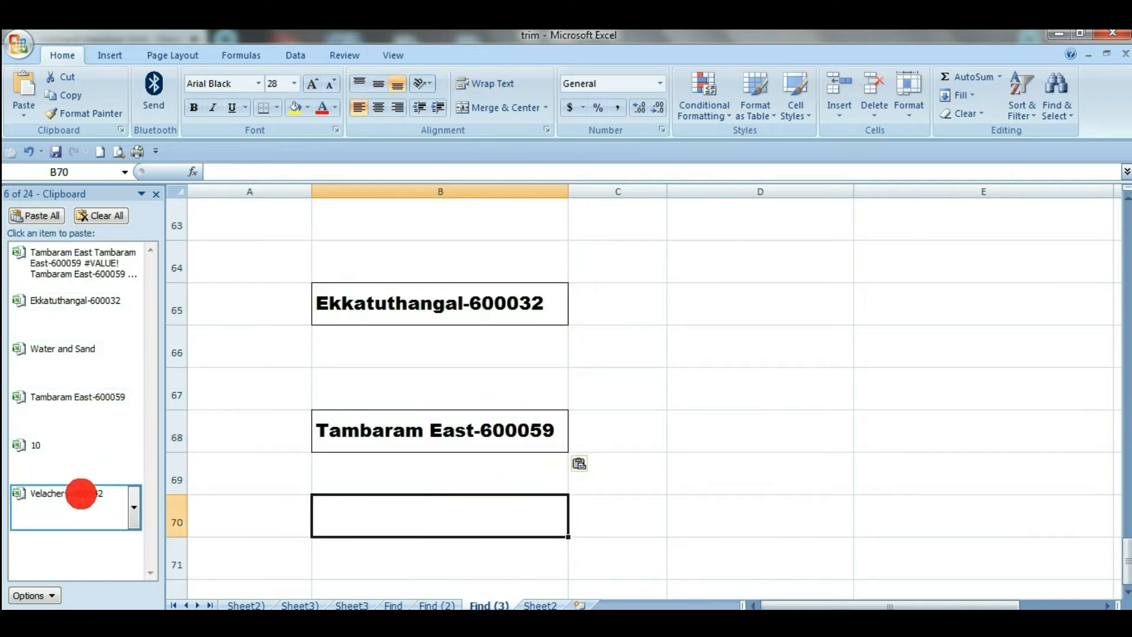
pyautogui.click(81, 492)
# - Paste the collected Ekkatuthangal-600032 item a second time, into cell D60
pyautogui.scroll(2, 623, 497)
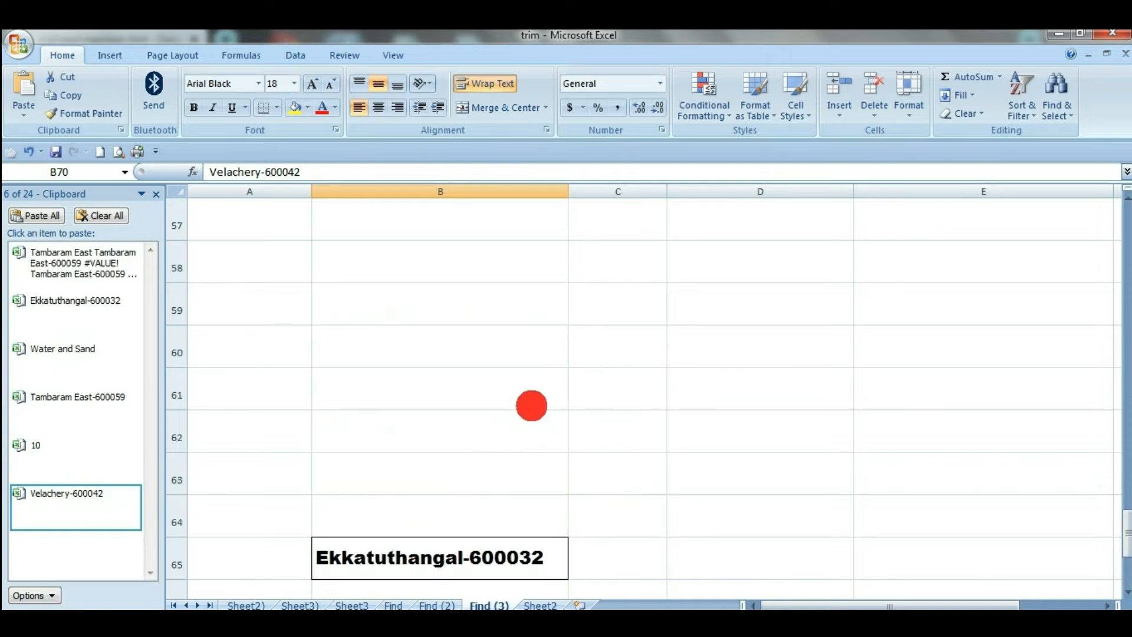
pyautogui.click(817, 345)
pyautogui.click(73, 306)
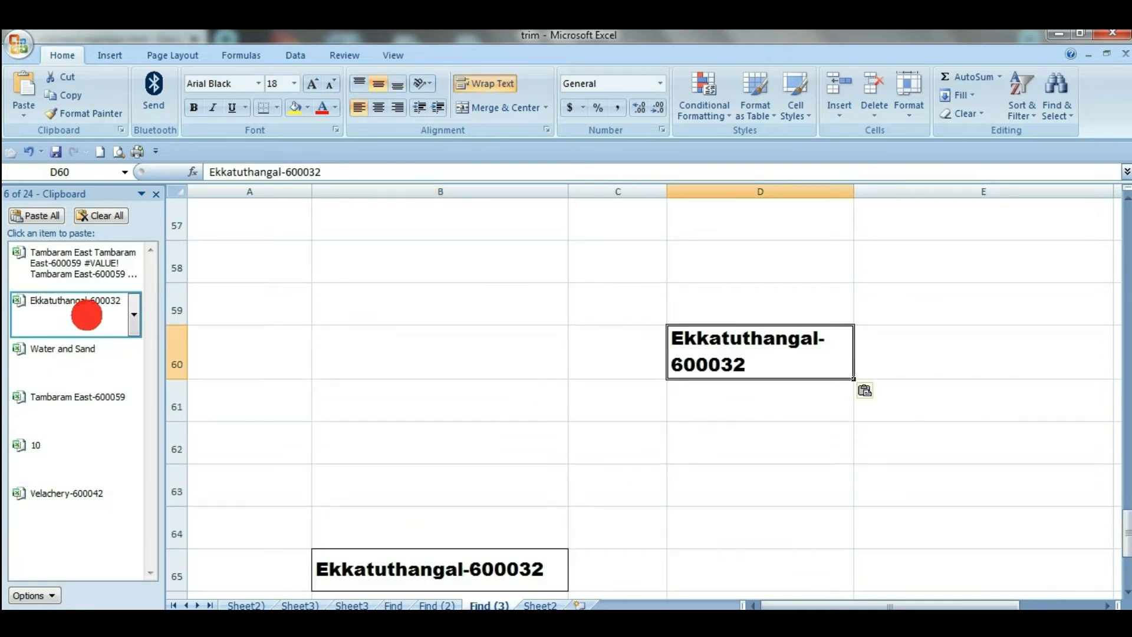
# - Paste the collected table range from the Office Clipboard with its upper-left corner at B50
pyautogui.scroll(3, 302, 382)
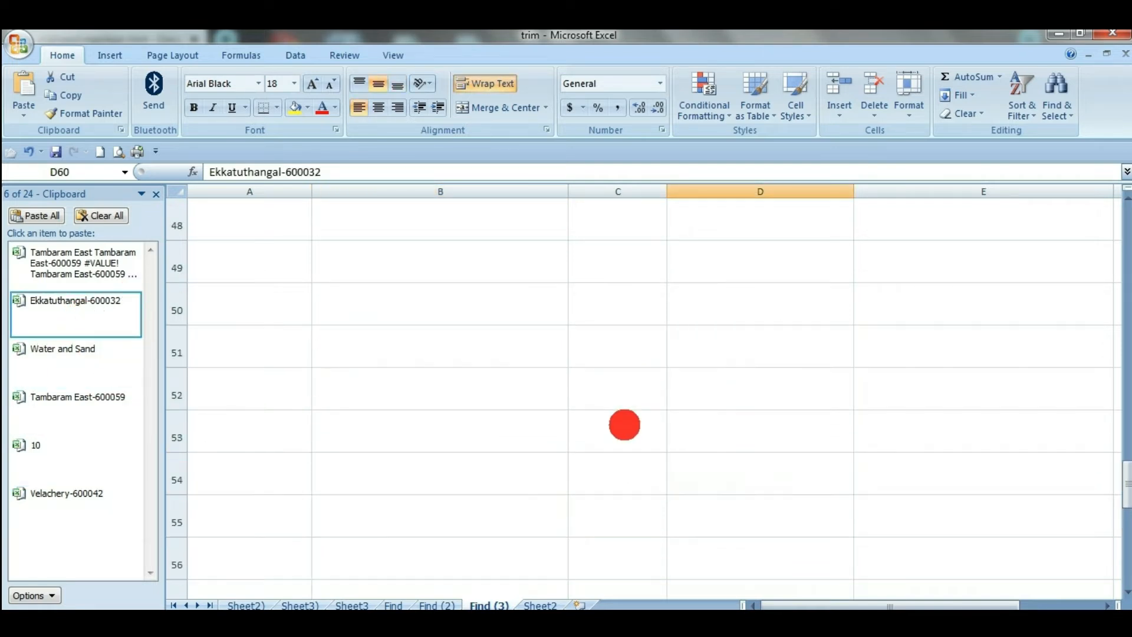
pyautogui.click(541, 313)
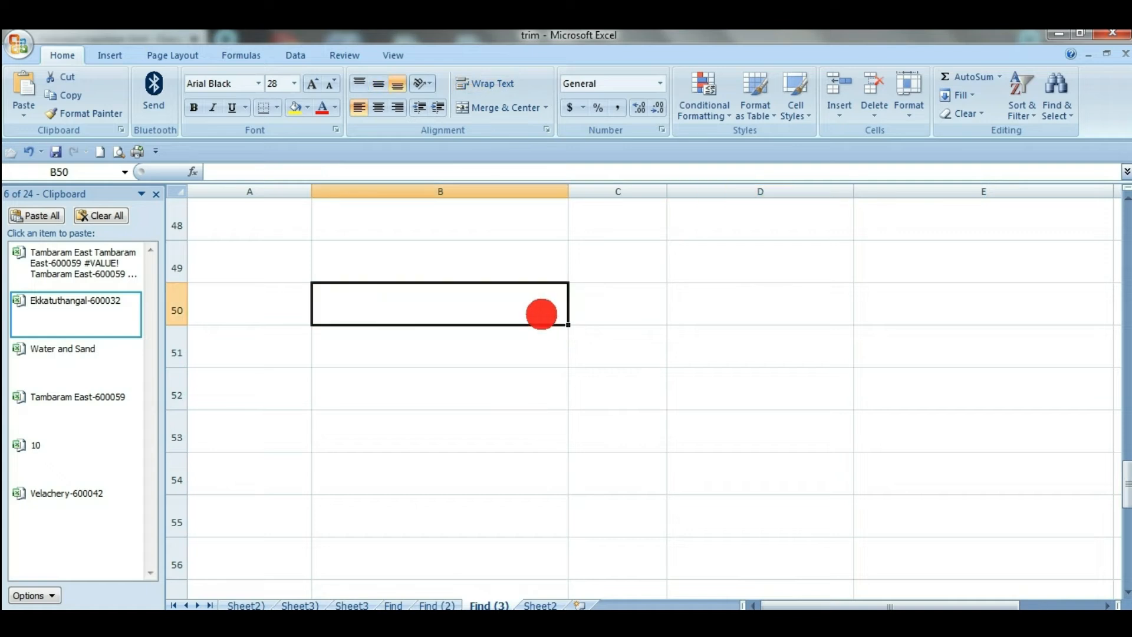
pyautogui.click(87, 262)
# - Examine the pasted table and the single entries pasted below it in column B
pyautogui.scroll(-3, 556, 335)
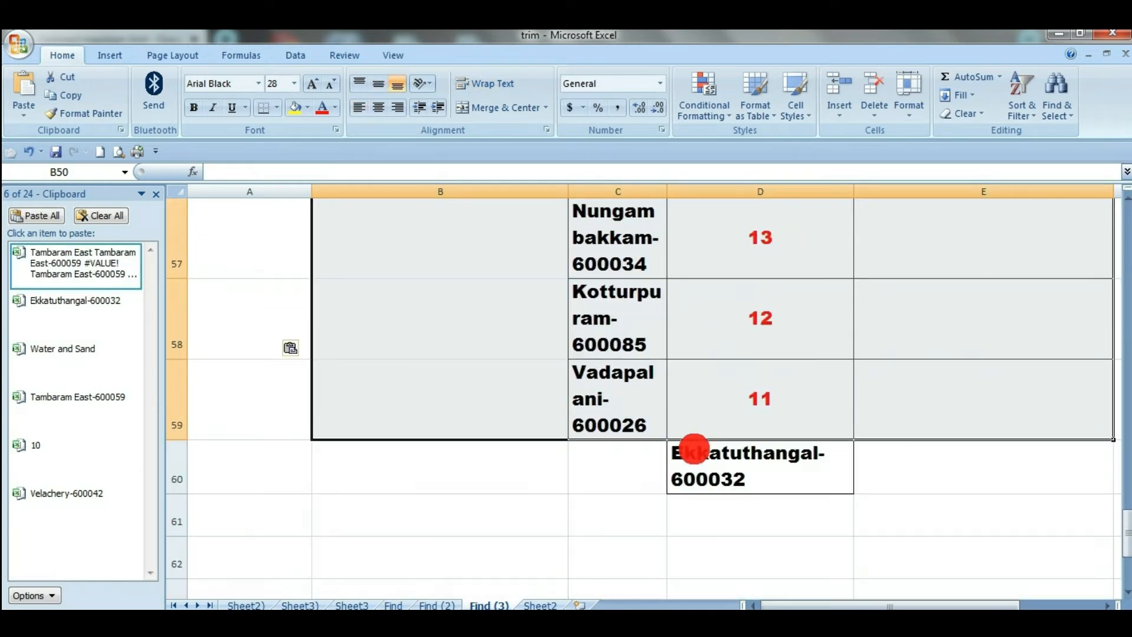
pyautogui.scroll(3, 750, 381)
pyautogui.scroll(-2, 700, 455)
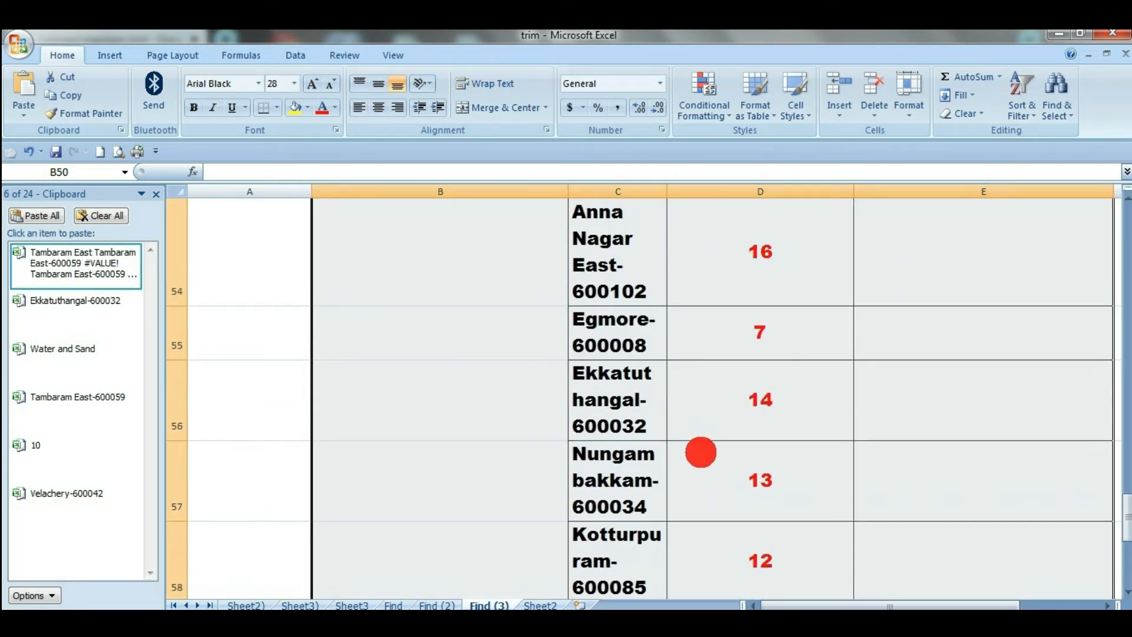
pyautogui.scroll(2, 175, 419)
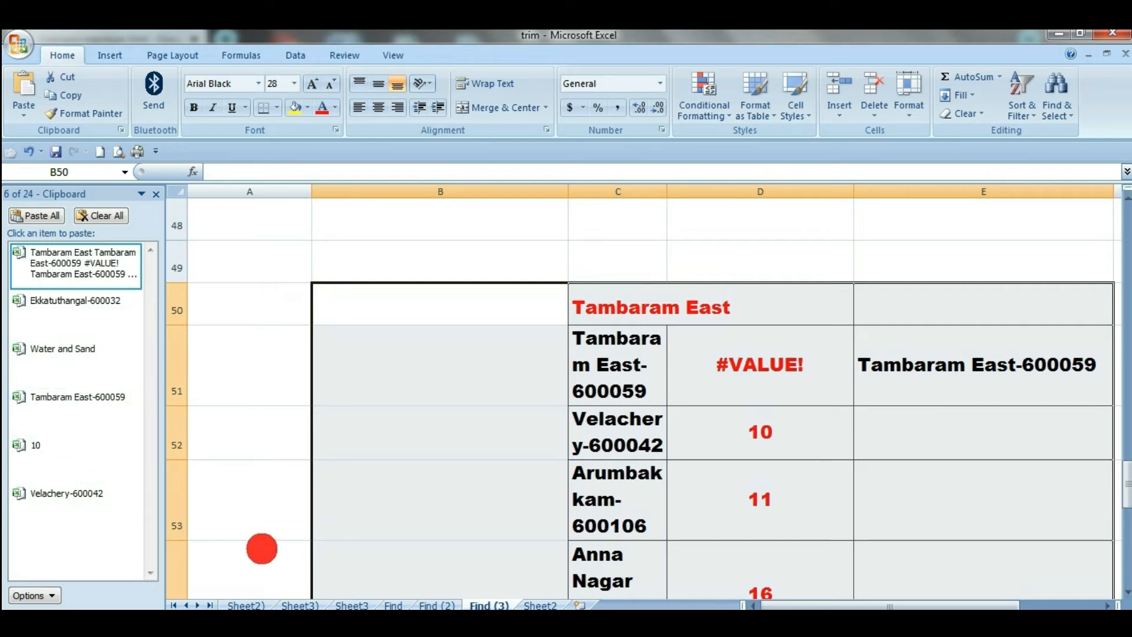
pyautogui.scroll(-2, 116, 377)
pyautogui.scroll(-6, 116, 376)
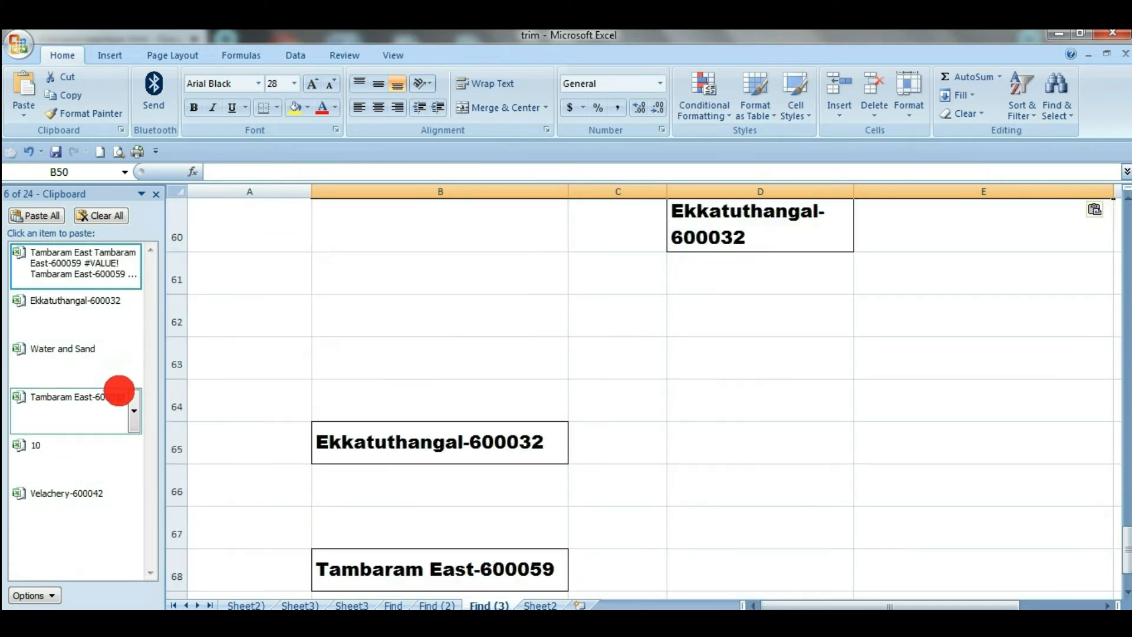
pyautogui.scroll(5, 116, 391)
pyautogui.scroll(-7, 576, 374)
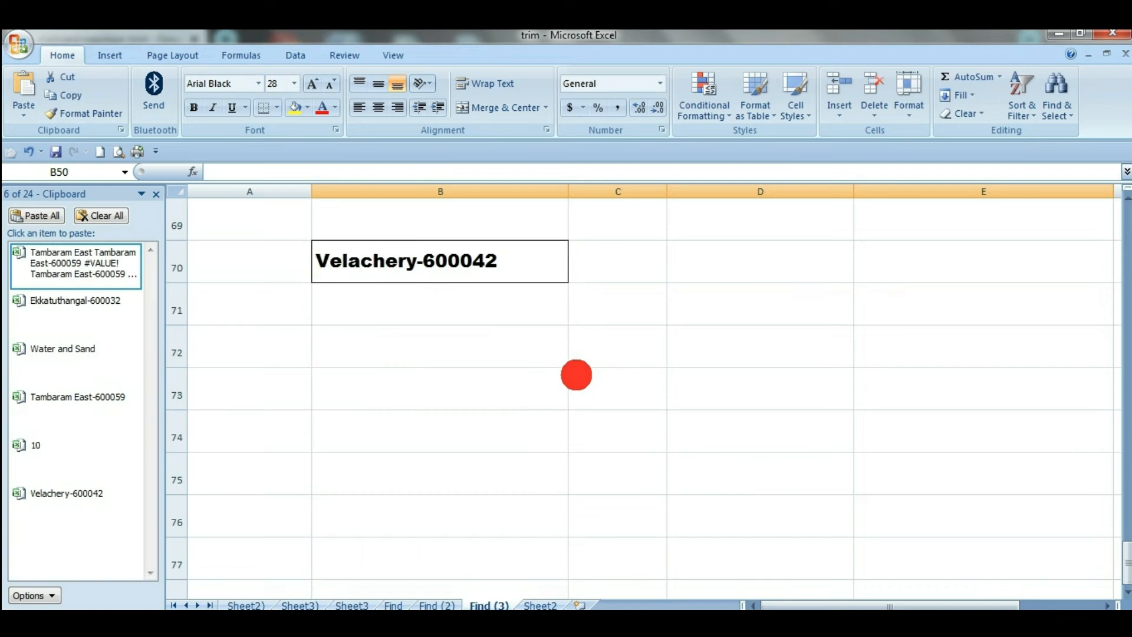
# - Paste all collected Office Clipboard items at once, starting at B80, and look over the result
pyautogui.click(379, 310)
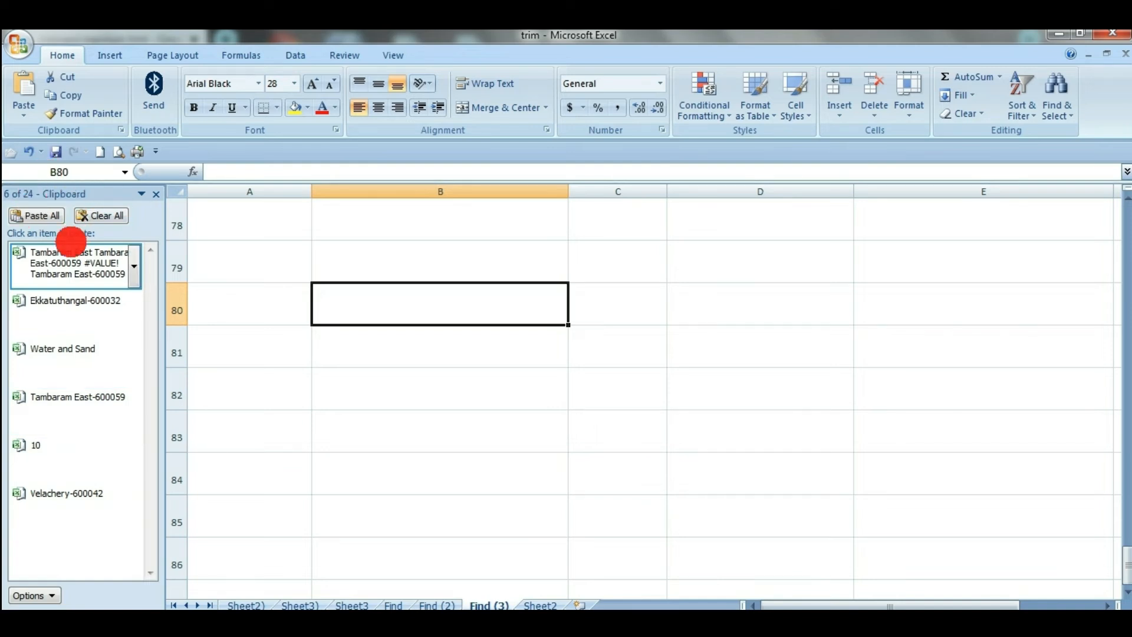
pyautogui.click(37, 218)
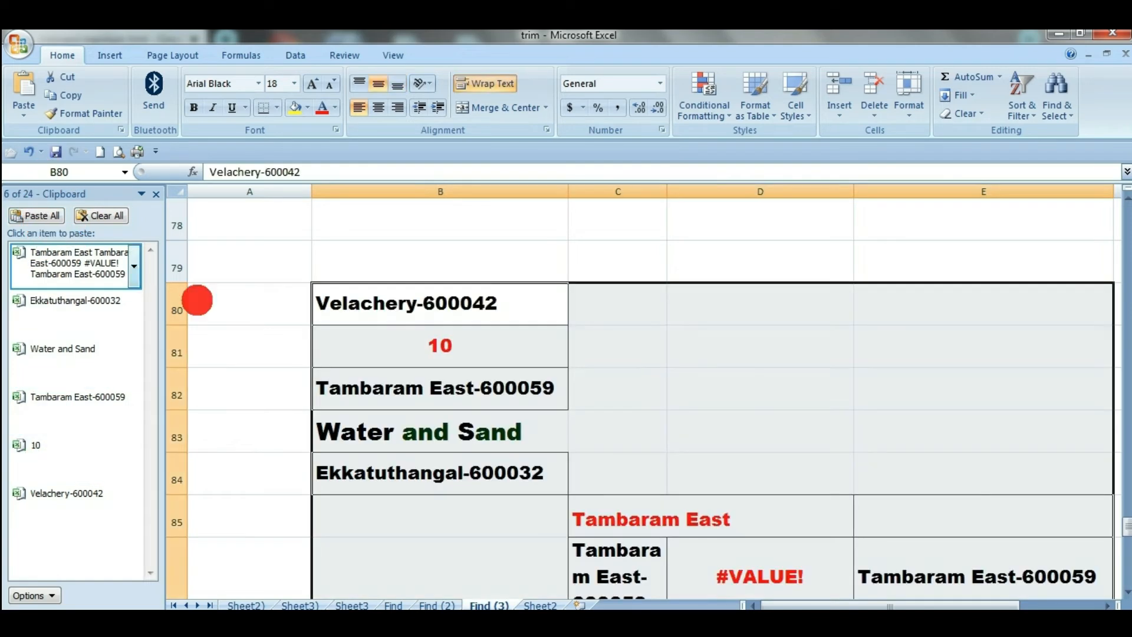
pyautogui.scroll(-10, 424, 277)
pyautogui.scroll(11, 437, 314)
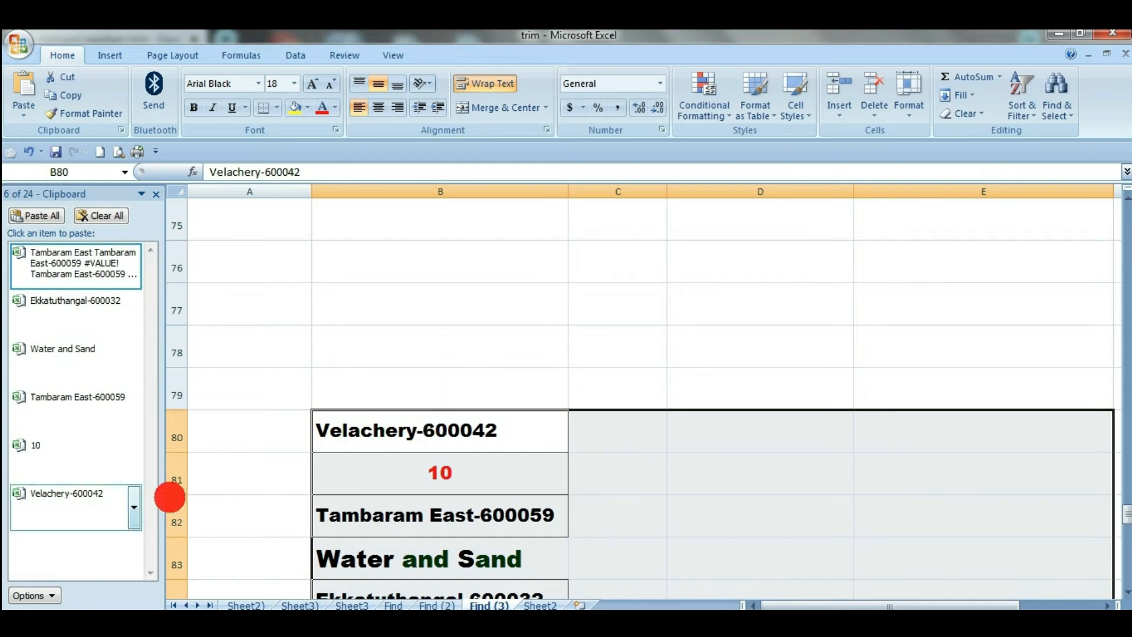
# - Paste the Velachery-600042 item into B80 again, then the 10 and Tambaram East-600059 items one after the other into B81
pyautogui.click(466, 490)
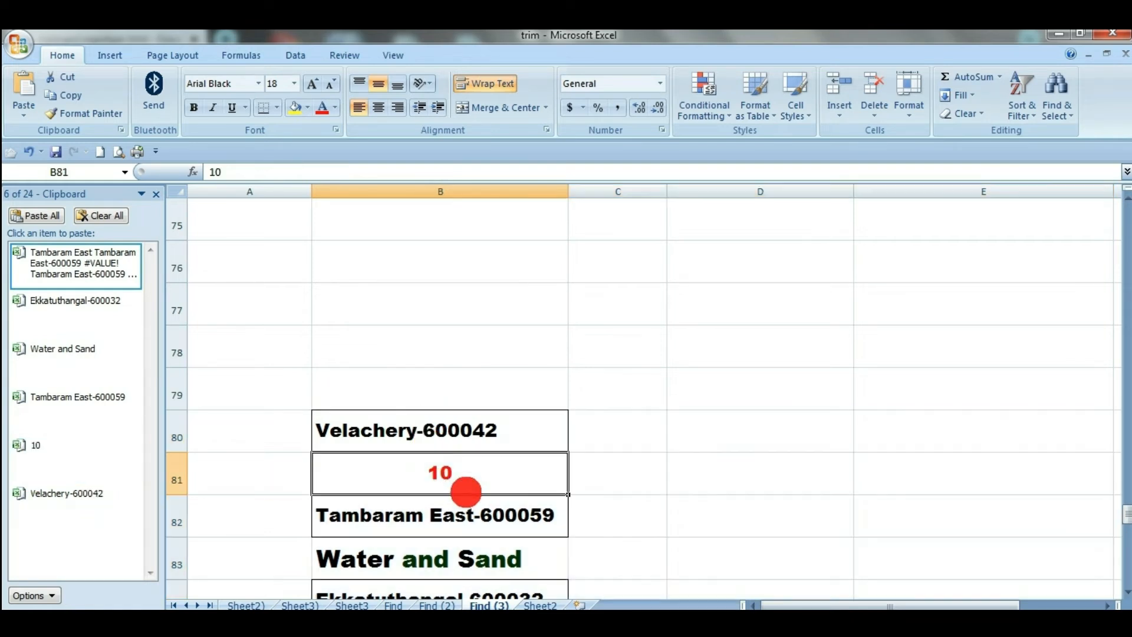
pyautogui.click(405, 432)
pyautogui.click(101, 489)
pyautogui.click(440, 472)
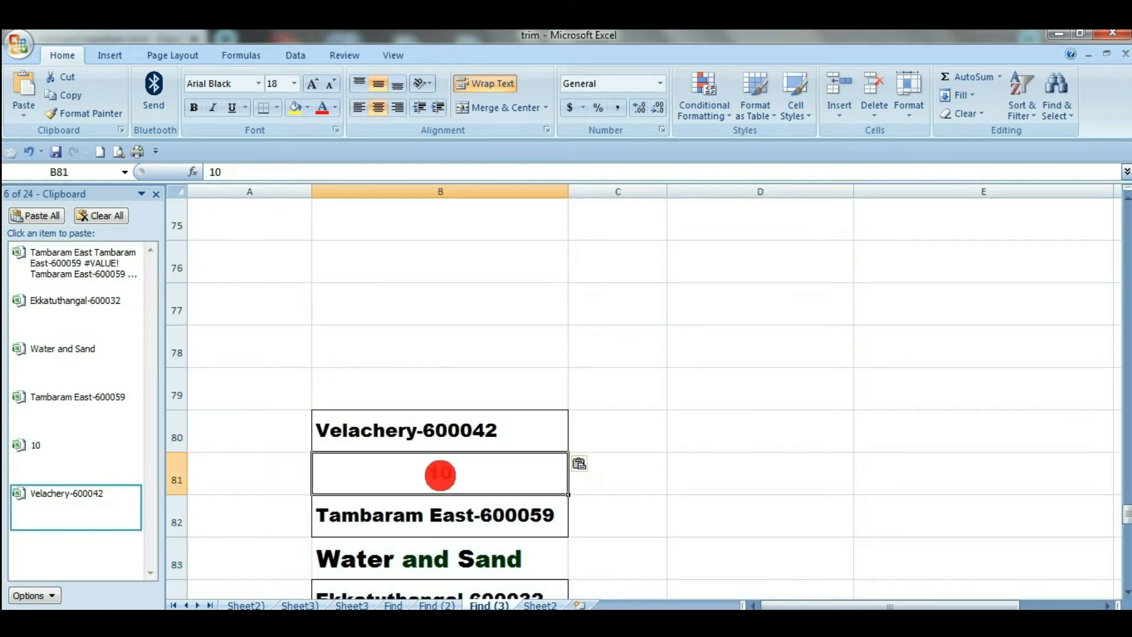
pyautogui.click(70, 451)
pyautogui.click(88, 396)
pyautogui.click(360, 510)
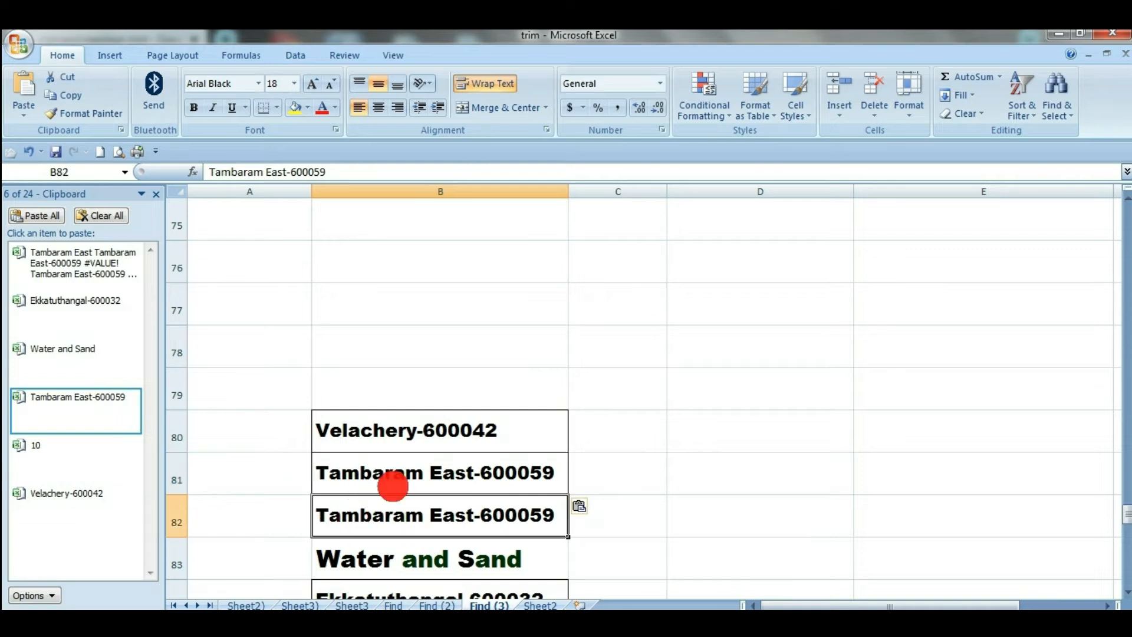
# - Paste the Water and Sand item into B83 and the Ekkatuthangal-600032 item into B84 again
pyautogui.scroll(-1, 392, 480)
pyautogui.click(407, 439)
pyautogui.click(46, 348)
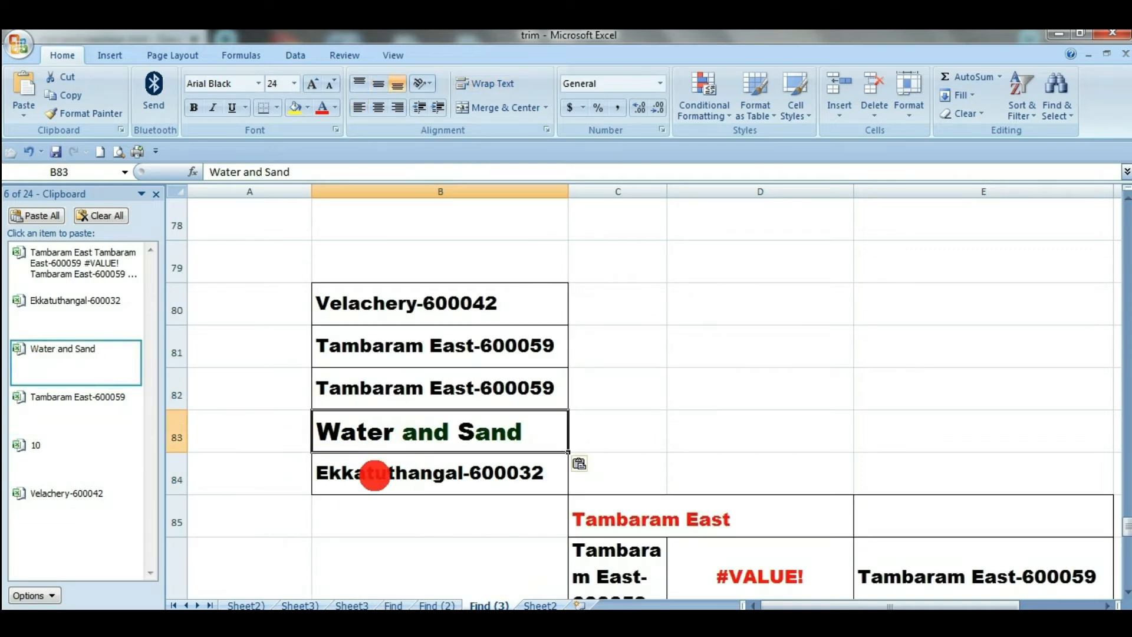
pyautogui.click(375, 475)
pyautogui.click(130, 302)
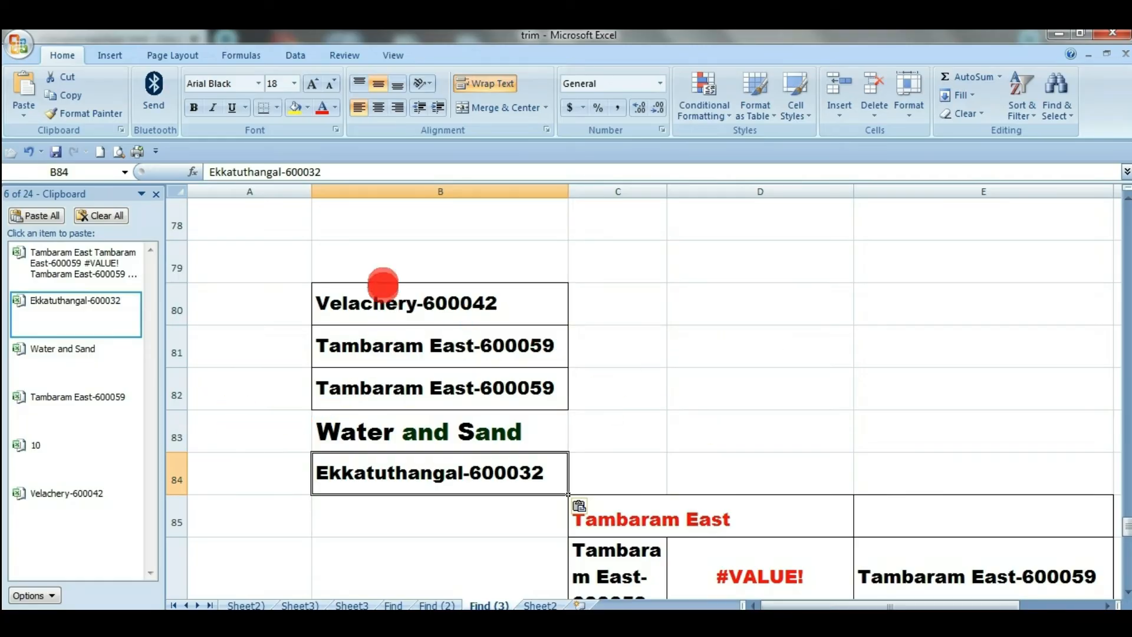
# - Compare the pasted entries and table copies on the sheet with the items held on the Office Clipboard
pyautogui.scroll(-2, 442, 448)
pyautogui.scroll(2, 294, 412)
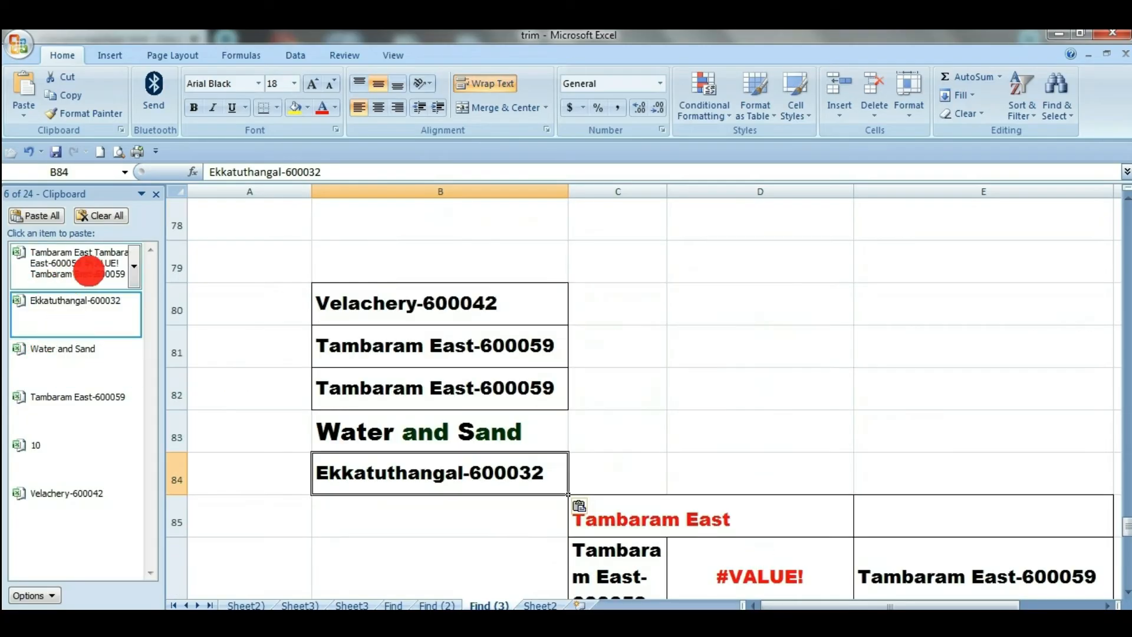
pyautogui.scroll(-2, 707, 495)
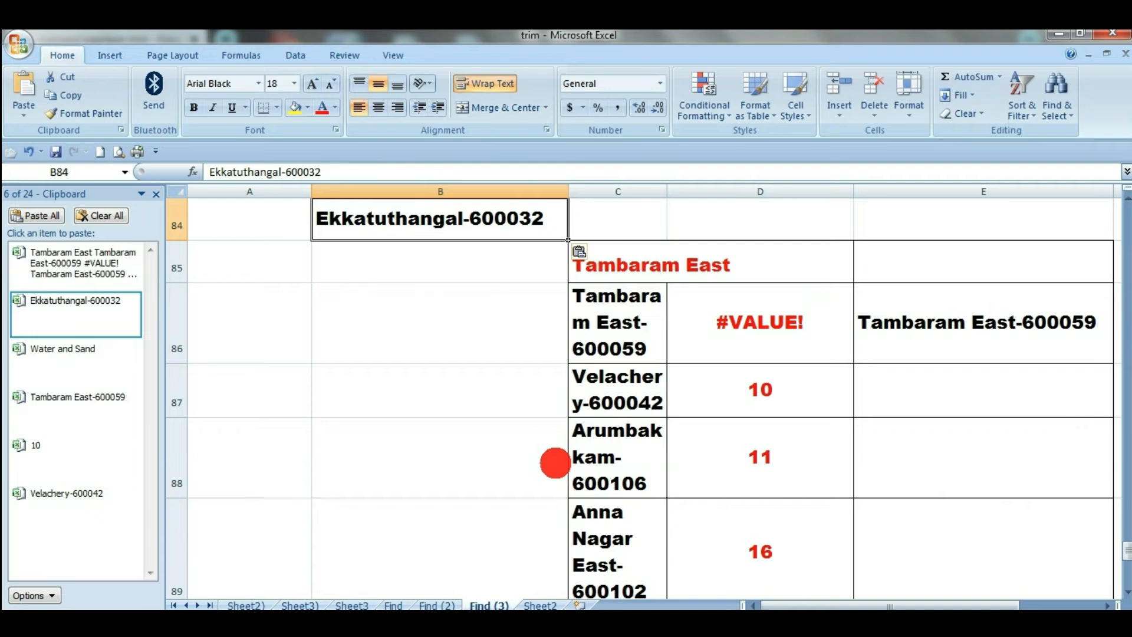
pyautogui.scroll(6, 531, 466)
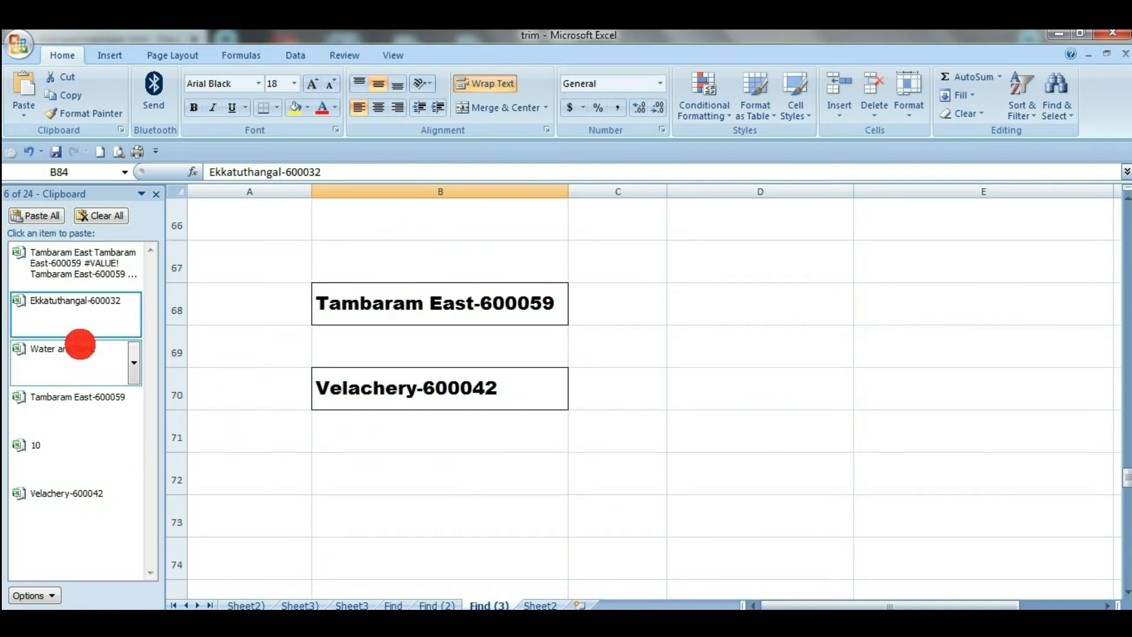
pyautogui.scroll(3, 400, 345)
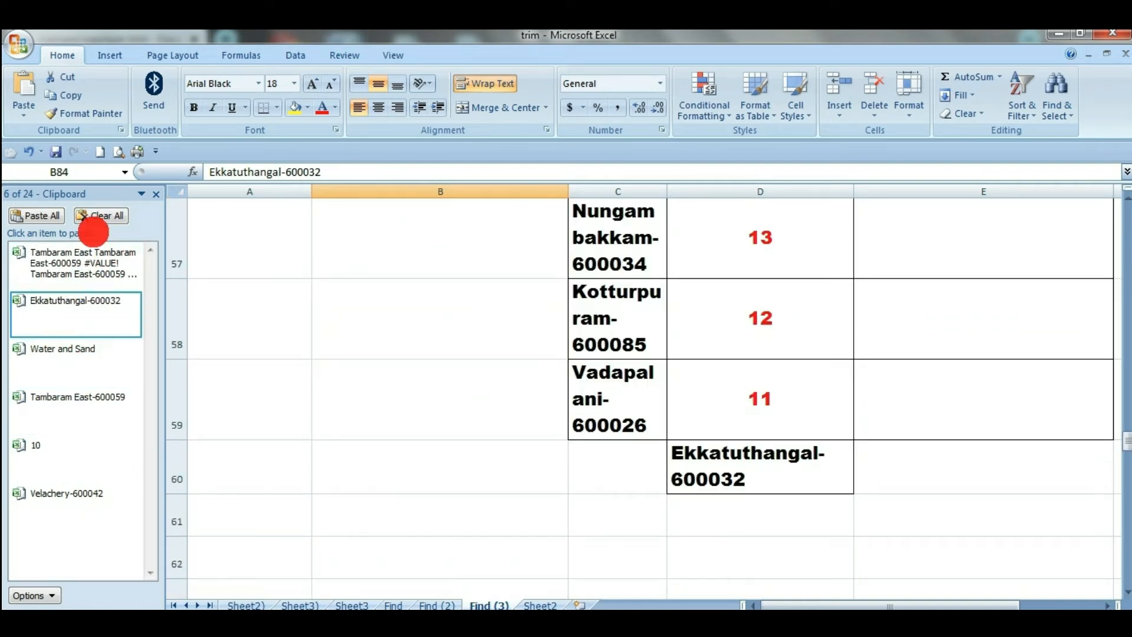
pyautogui.scroll(-3, 173, 365)
pyautogui.scroll(-3, 173, 365)
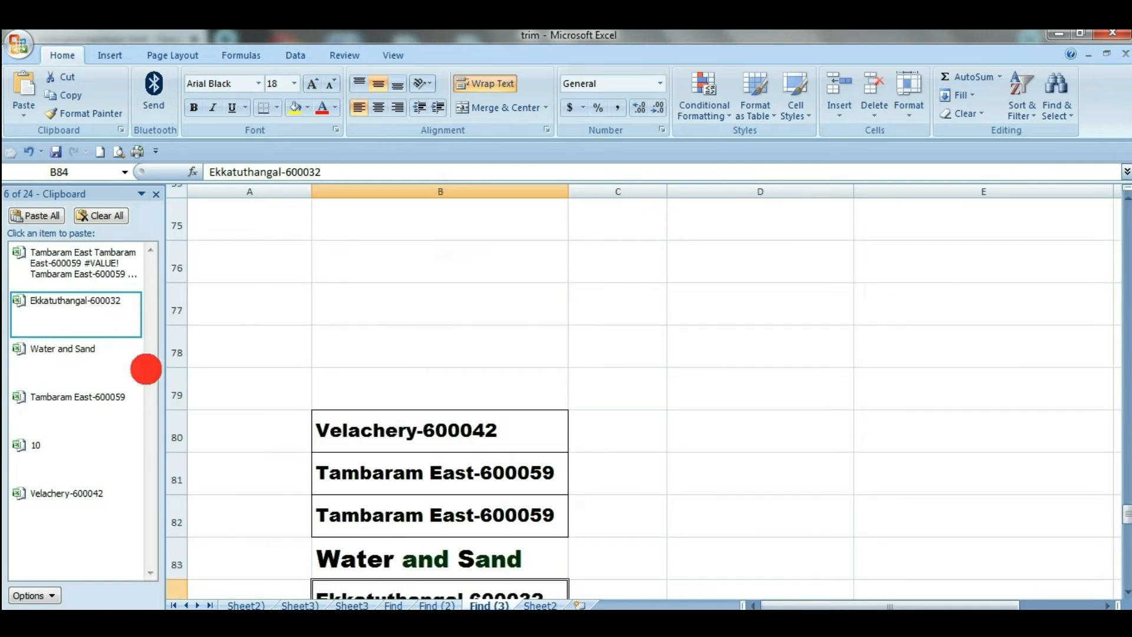
pyautogui.scroll(14, 399, 371)
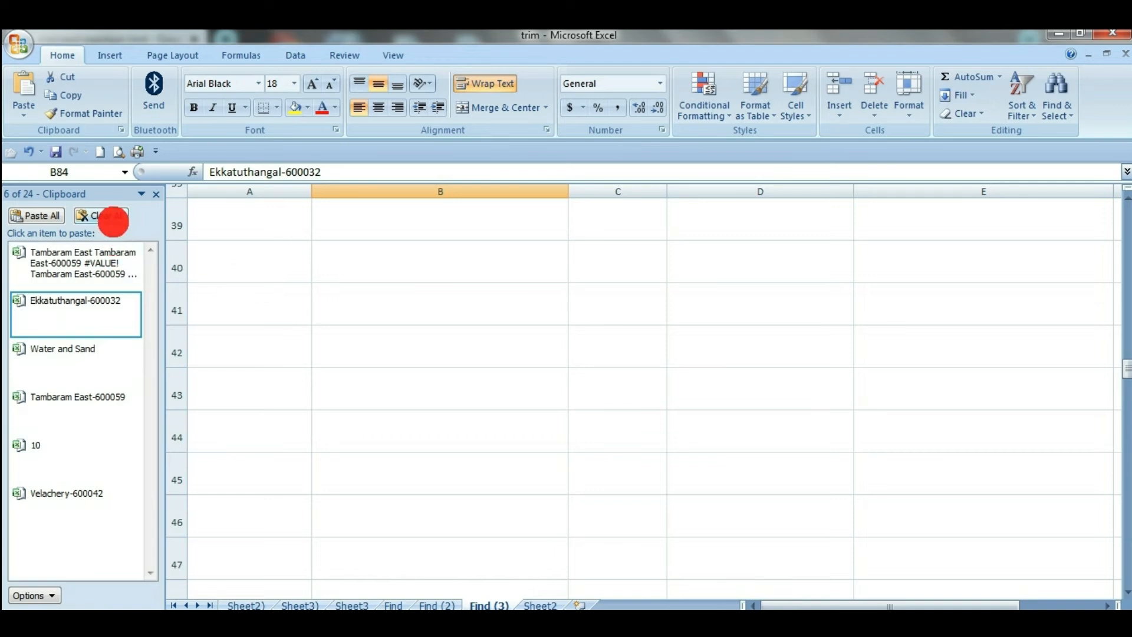
# - Close the Office Clipboard, select B40 and reopen the Office Clipboard beside the original table
pyautogui.click(156, 194)
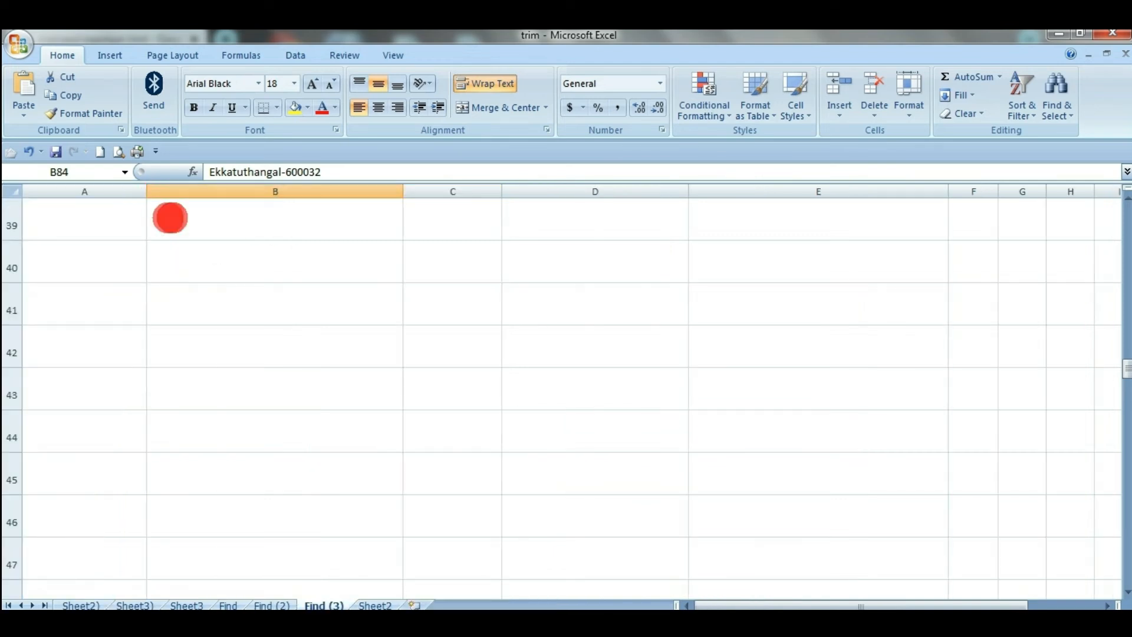
pyautogui.click(232, 270)
pyautogui.scroll(12, 234, 271)
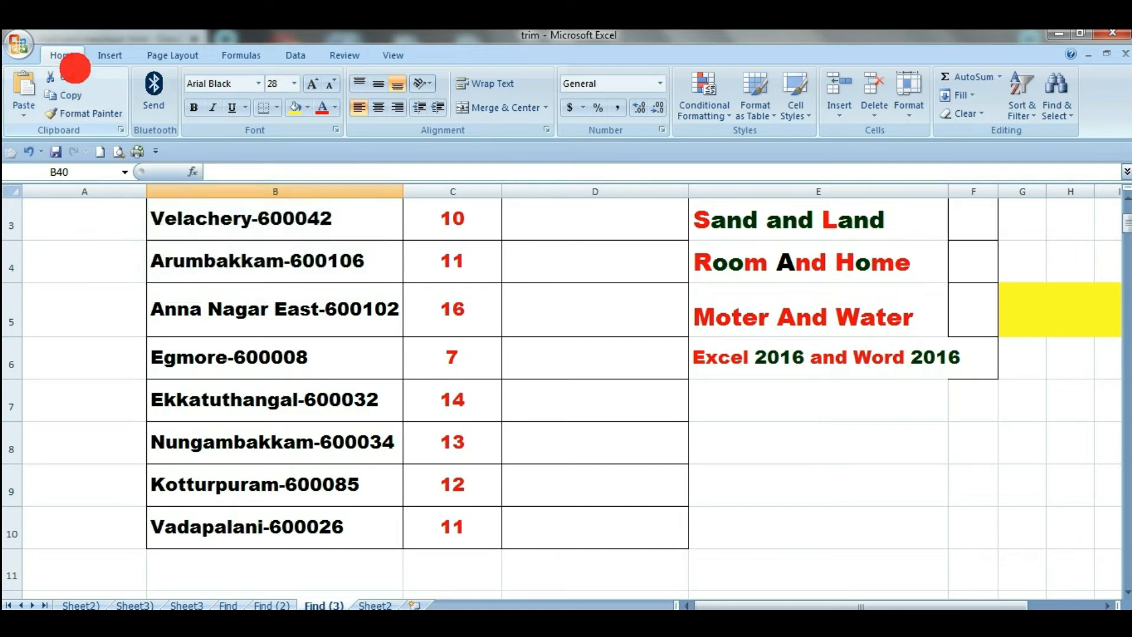
pyautogui.click(123, 130)
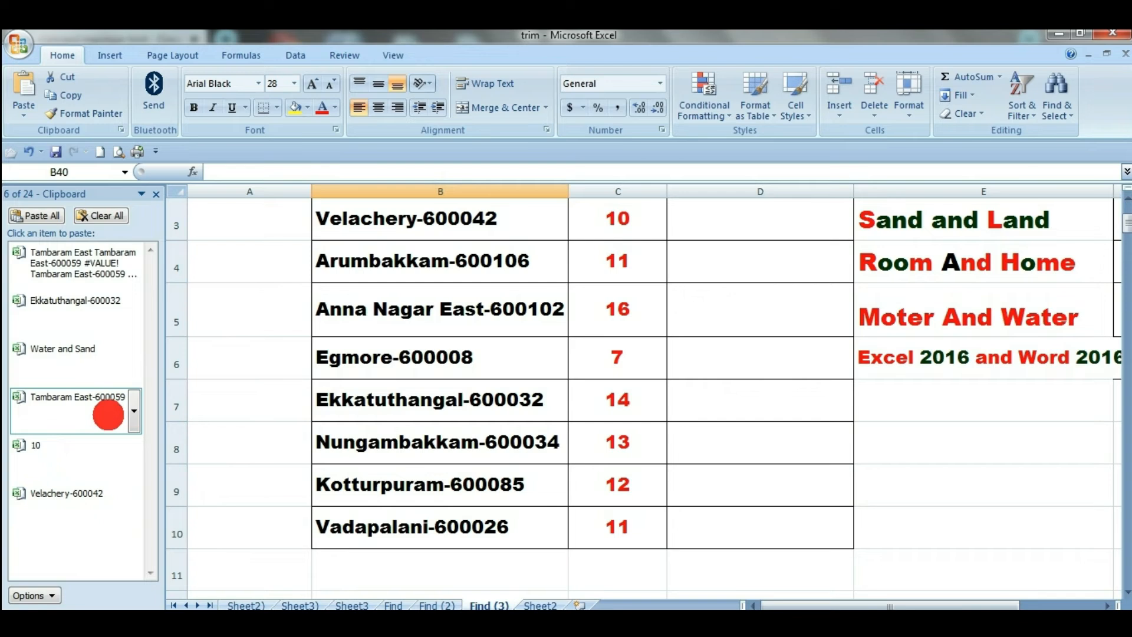
pyautogui.scroll(-2, 162, 500)
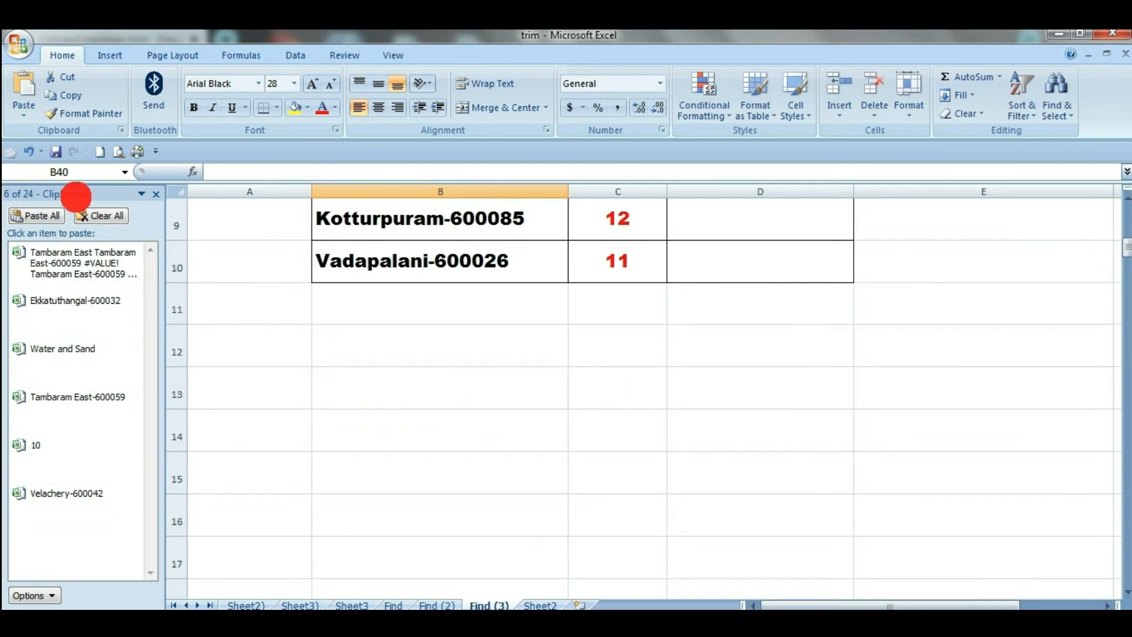
# - Resize the Office Clipboard pane with its Size command so that it is slightly wider
pyautogui.moveTo(76, 194); pyautogui.dragTo(8, 203)
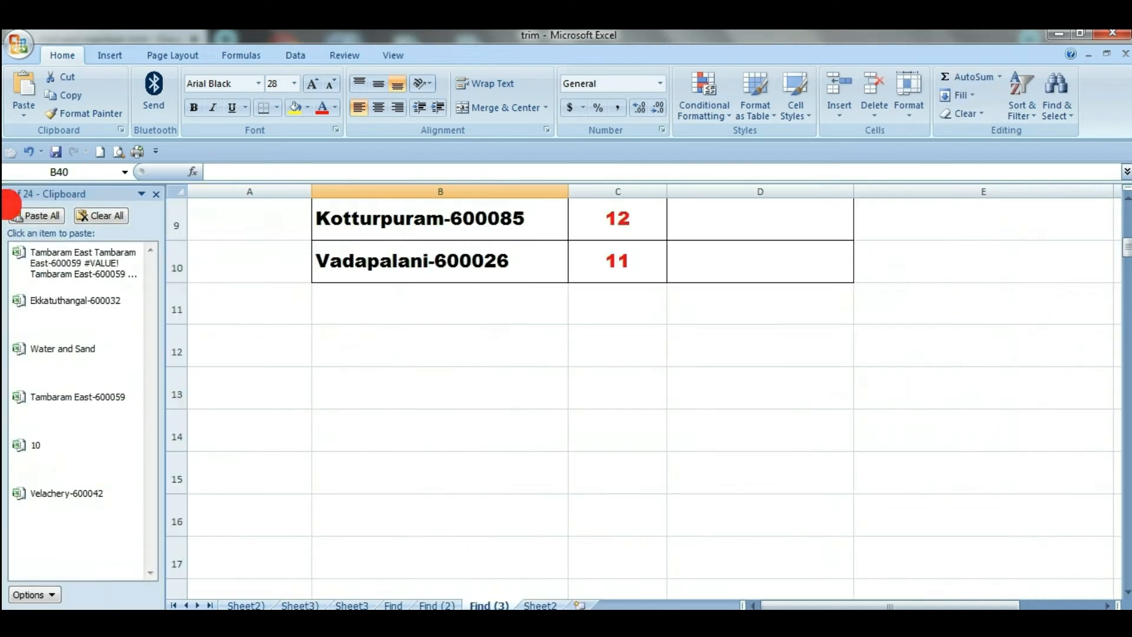
pyautogui.click(142, 193)
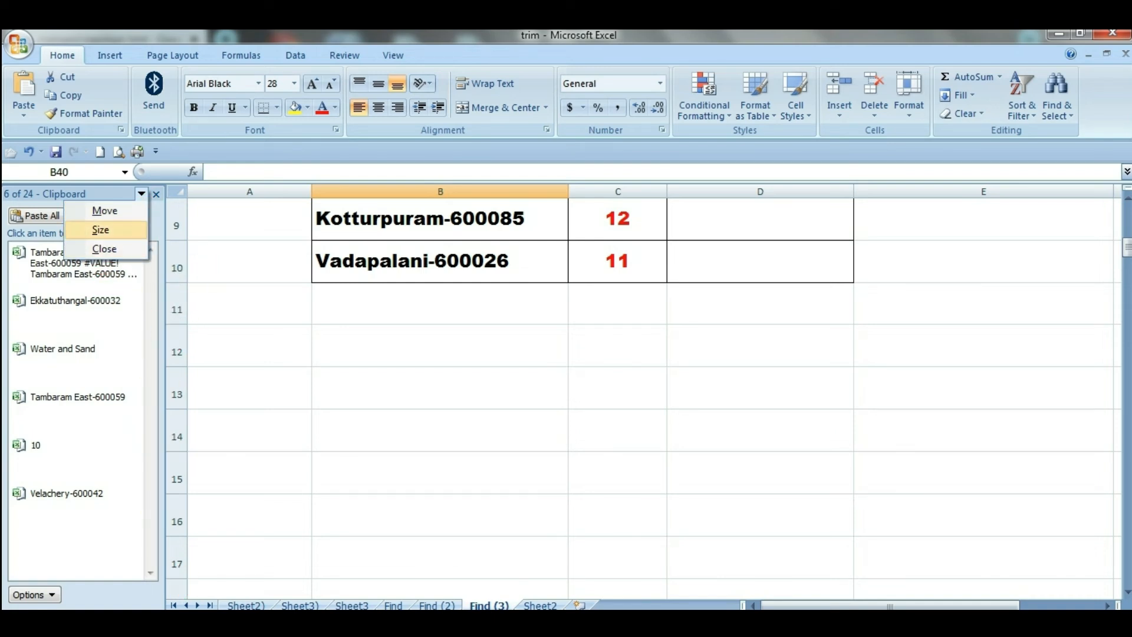
pyautogui.press('Return')
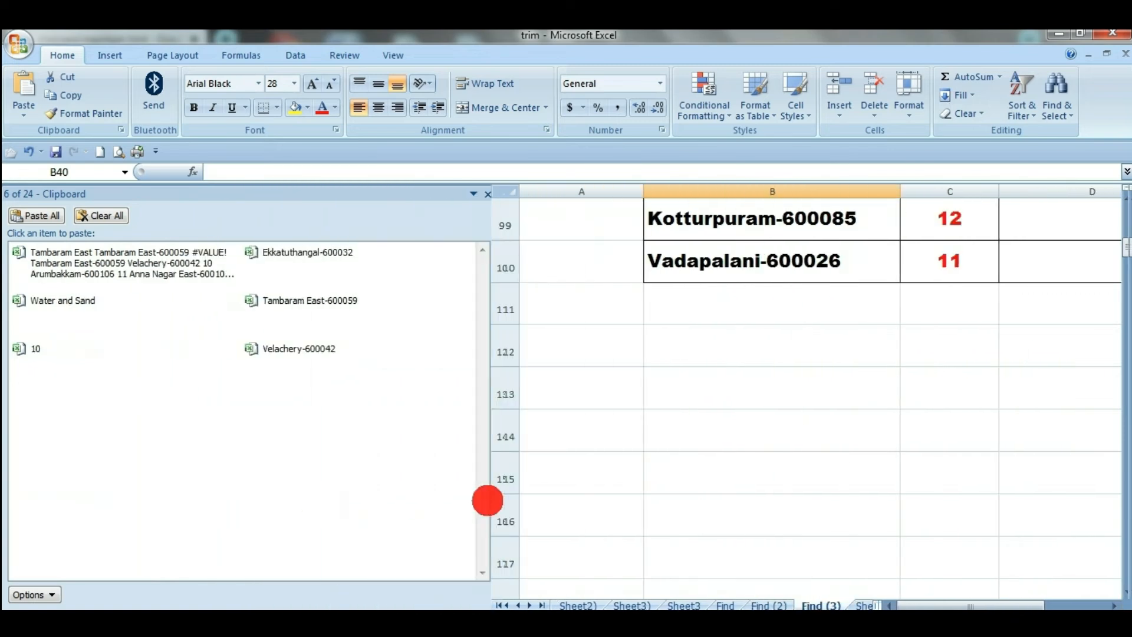
pyautogui.click(200, 489)
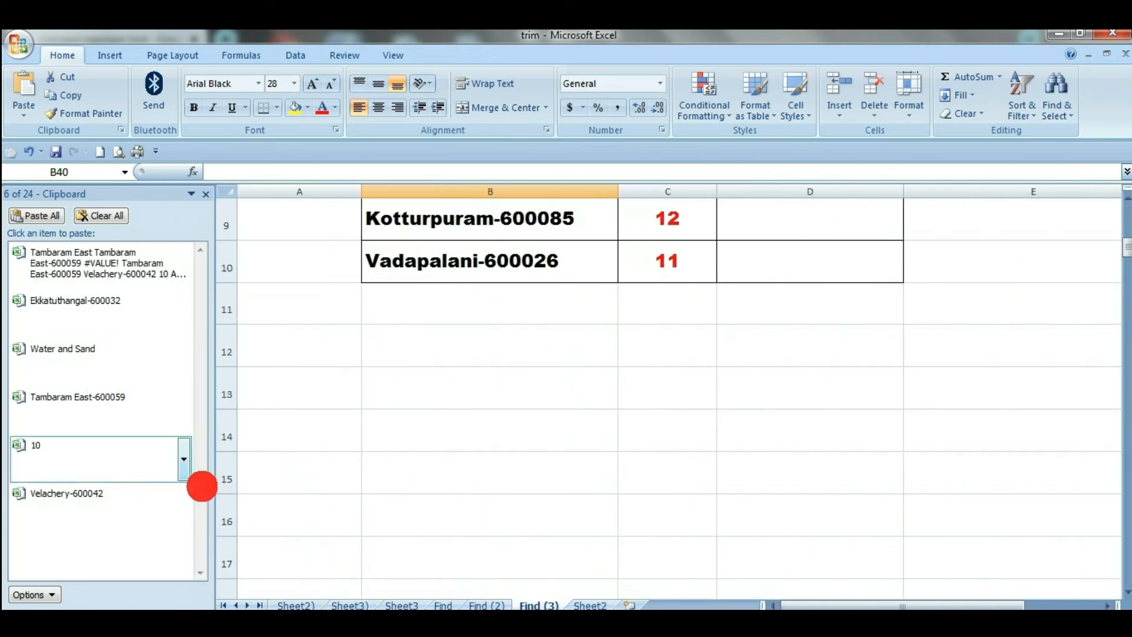
# - Close the Office Clipboard with its Close command, reopen it and select cell A12
pyautogui.click(191, 195)
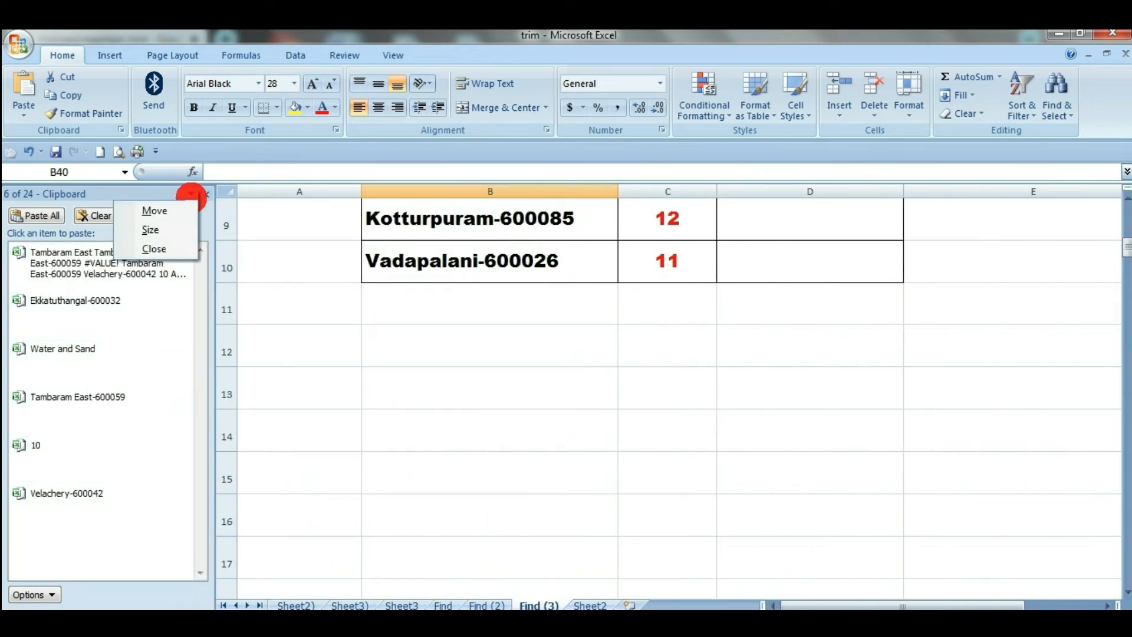
pyautogui.click(154, 250)
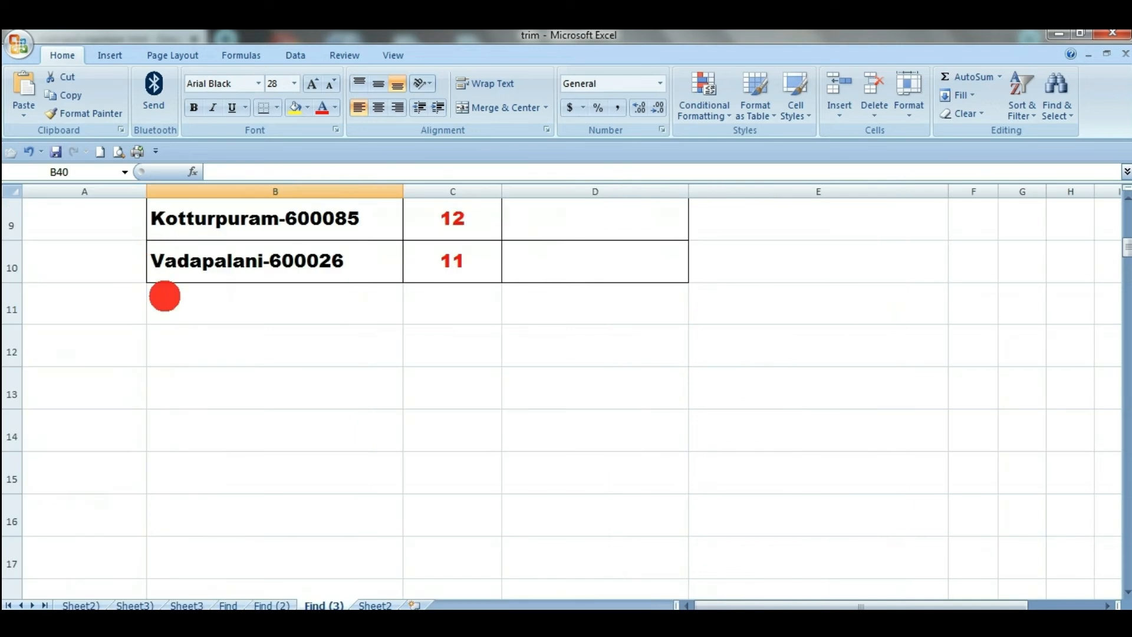
pyautogui.click(120, 131)
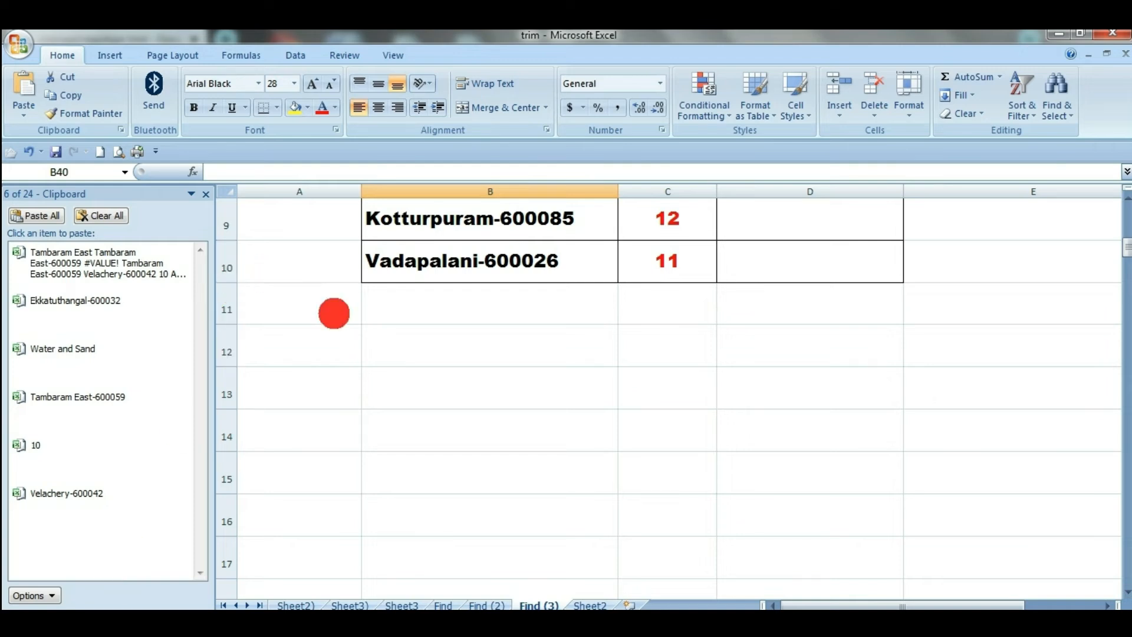
pyautogui.click(357, 360)
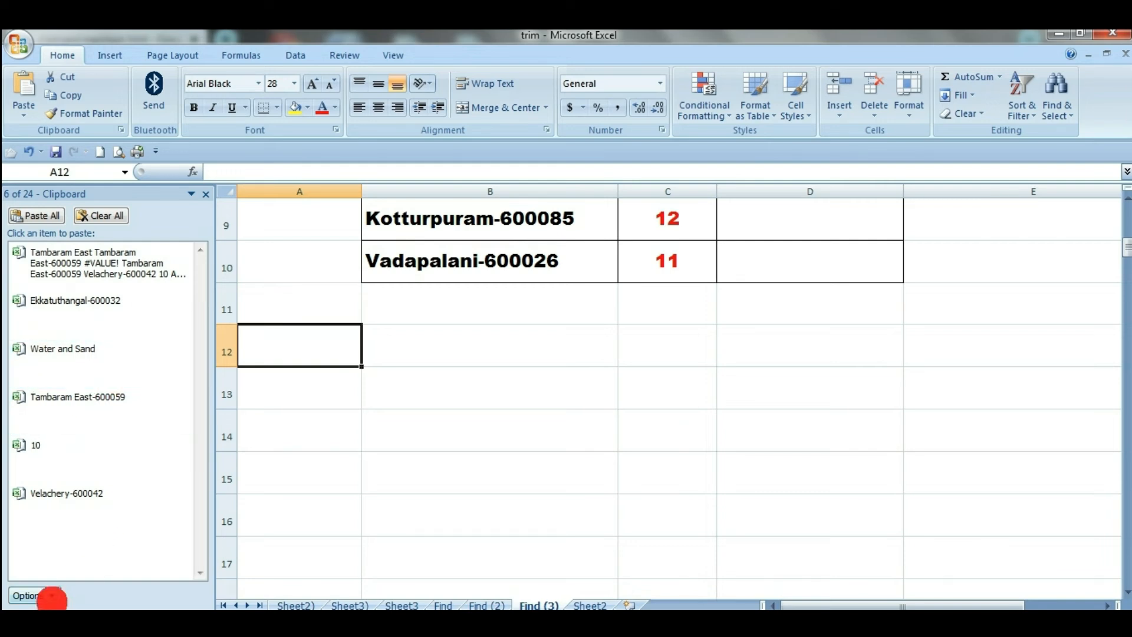
# - Set the Office Clipboard options so that only Show Office Clipboard When Ctrl+C Pressed Twice is enabled, and select B13
pyautogui.click(52, 597)
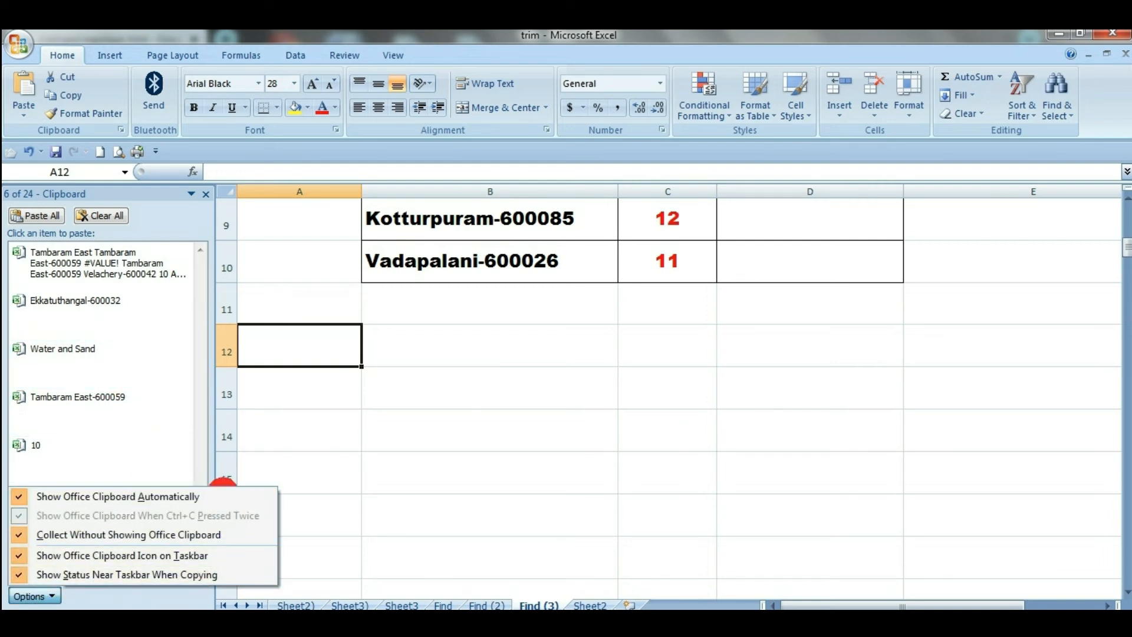
pyautogui.click(379, 480)
pyautogui.click(49, 596)
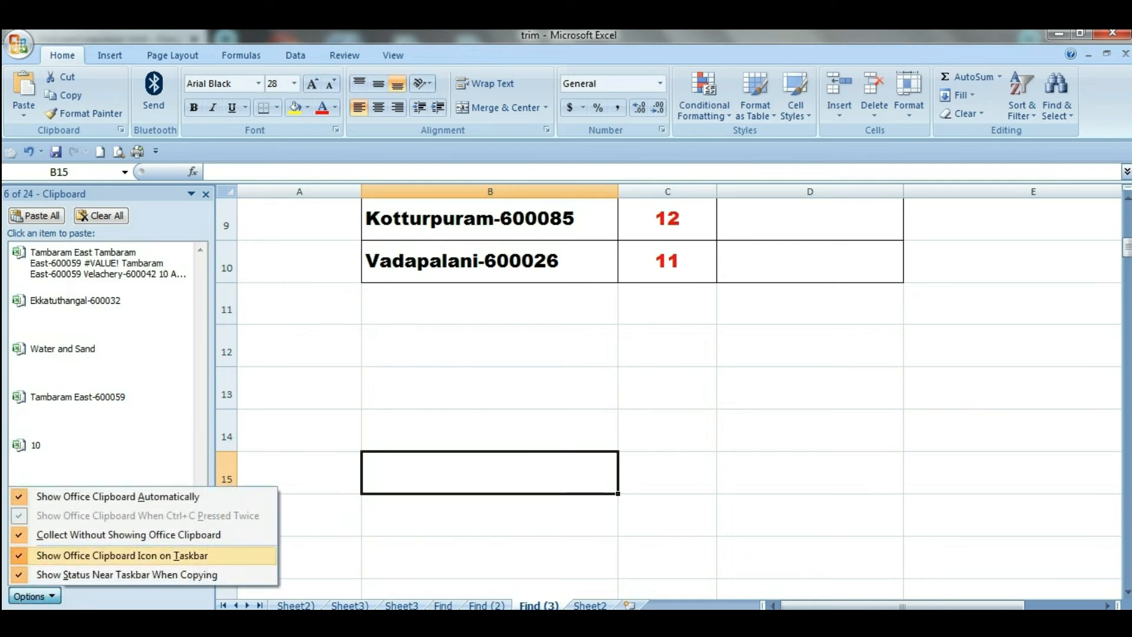
pyautogui.click(118, 515)
pyautogui.click(118, 535)
pyautogui.click(118, 555)
pyautogui.click(118, 574)
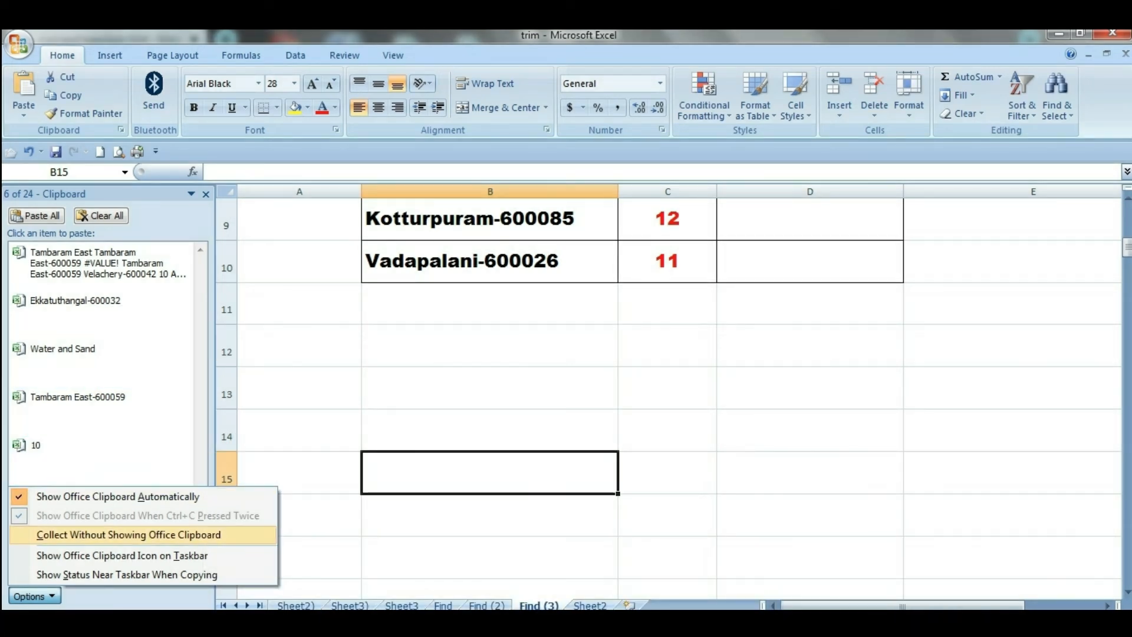
pyautogui.click(19, 515)
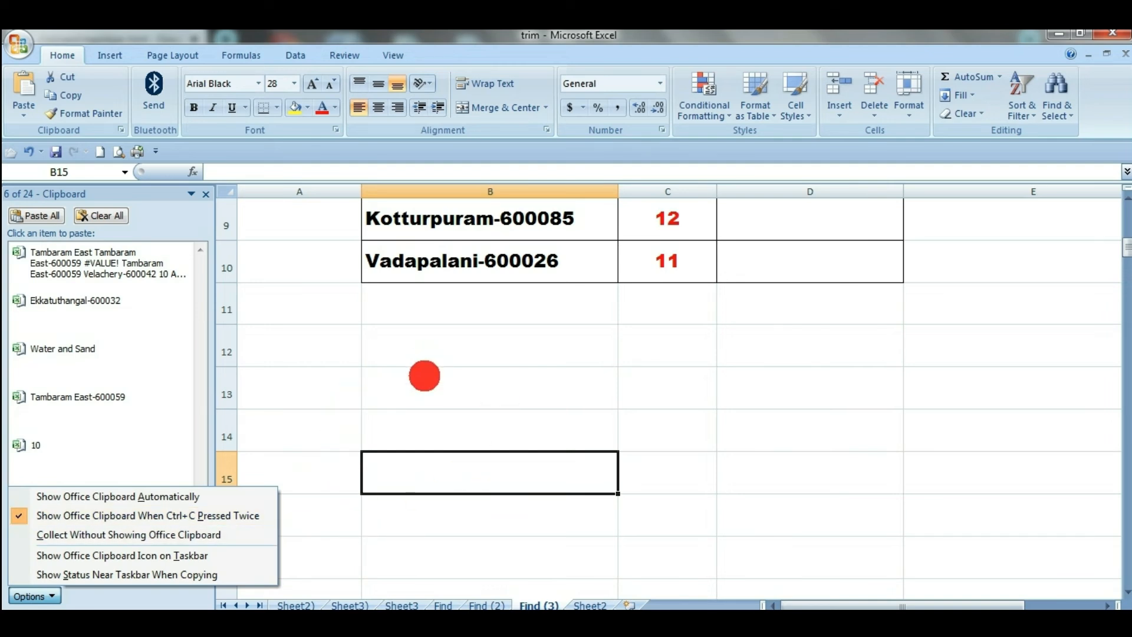
pyautogui.click(445, 375)
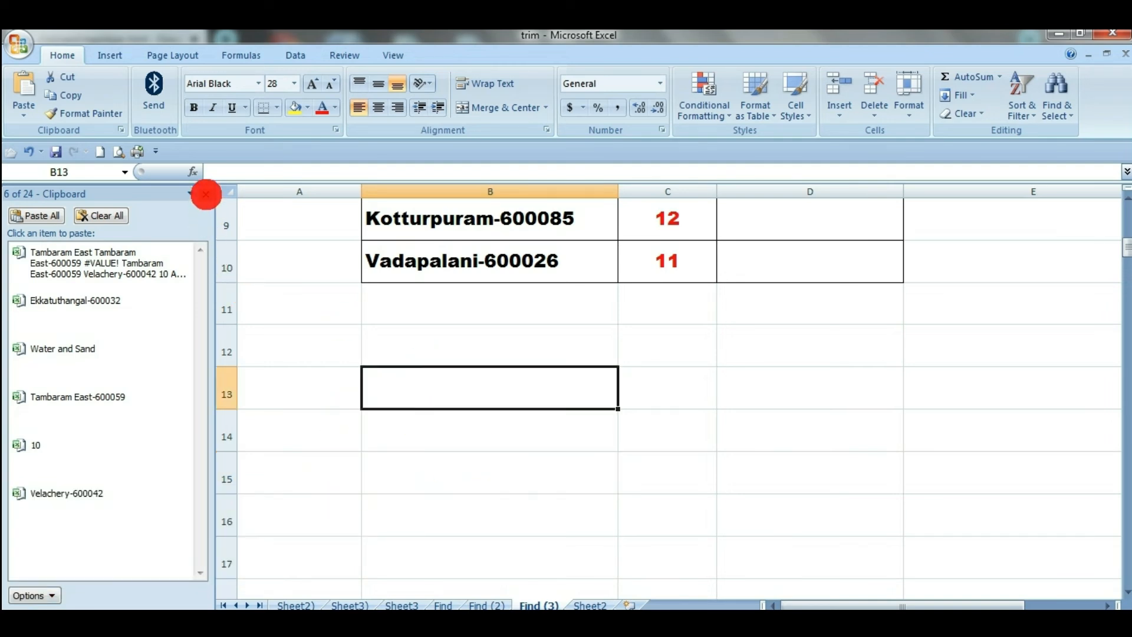
# - Close and reopen the Office Clipboard to check its display options, and close it again
pyautogui.click(206, 194)
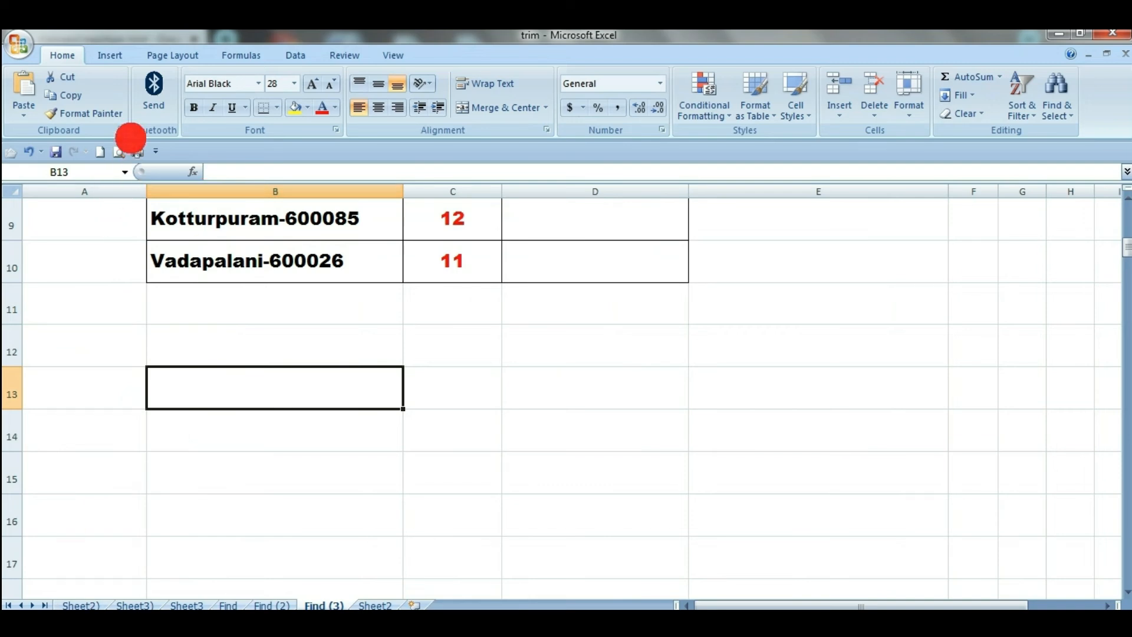
pyautogui.click(122, 130)
pyautogui.click(51, 595)
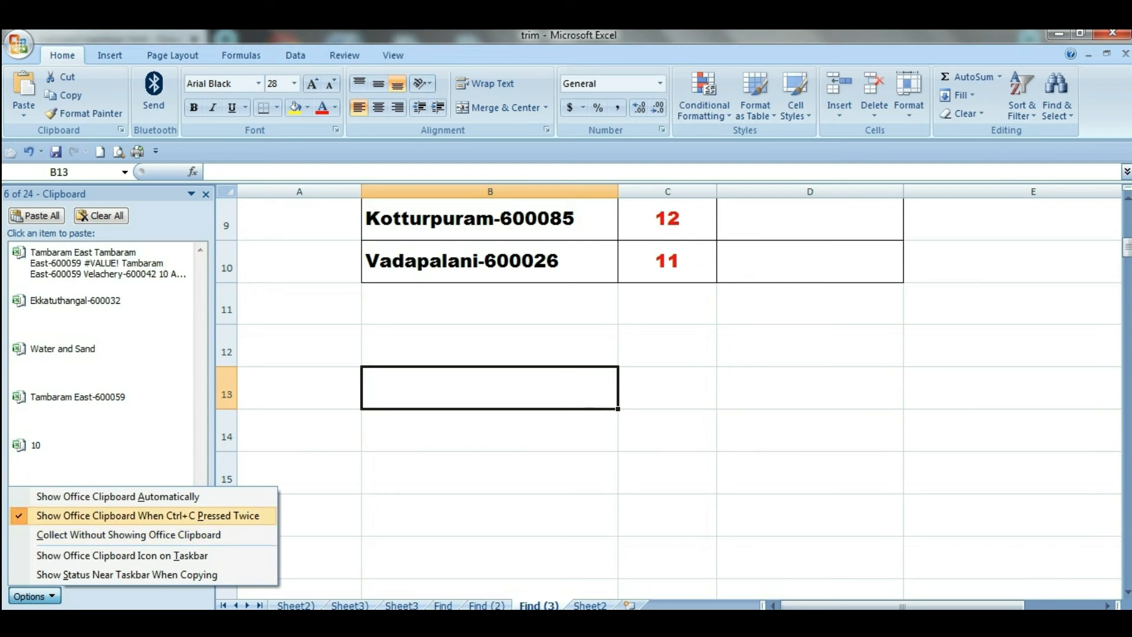
pyautogui.click(207, 194)
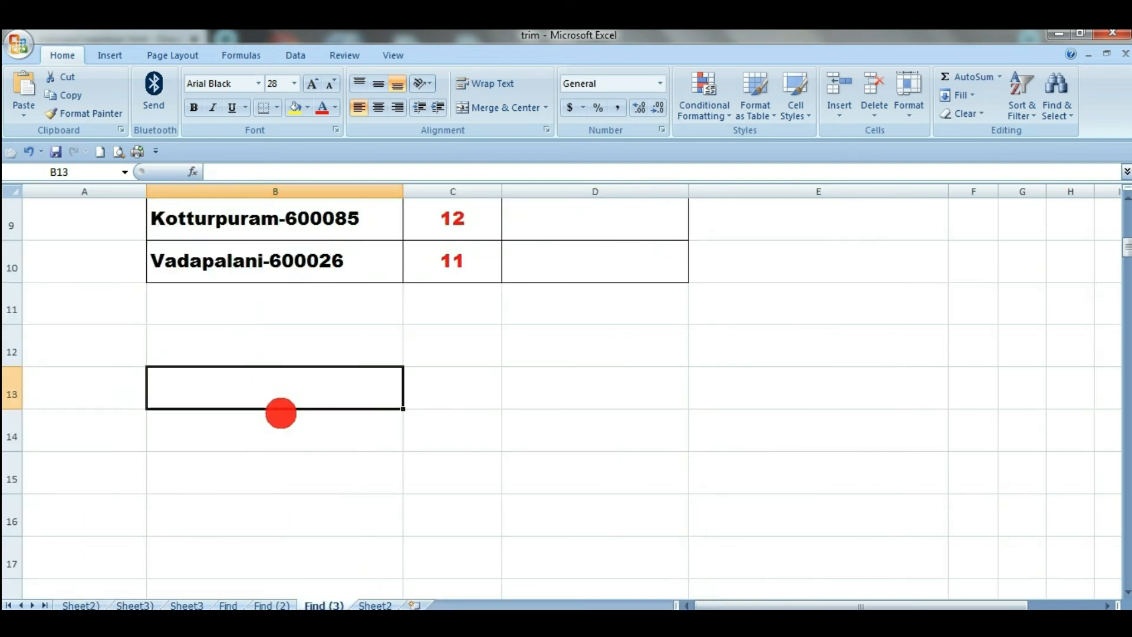
# - Copy the empty cell B13 twice in a row to call up the Office Clipboard, cancel the copy and select B15
pyautogui.hotkey('ctrl', 'c')
pyautogui.hotkey('ctrl', 'c')
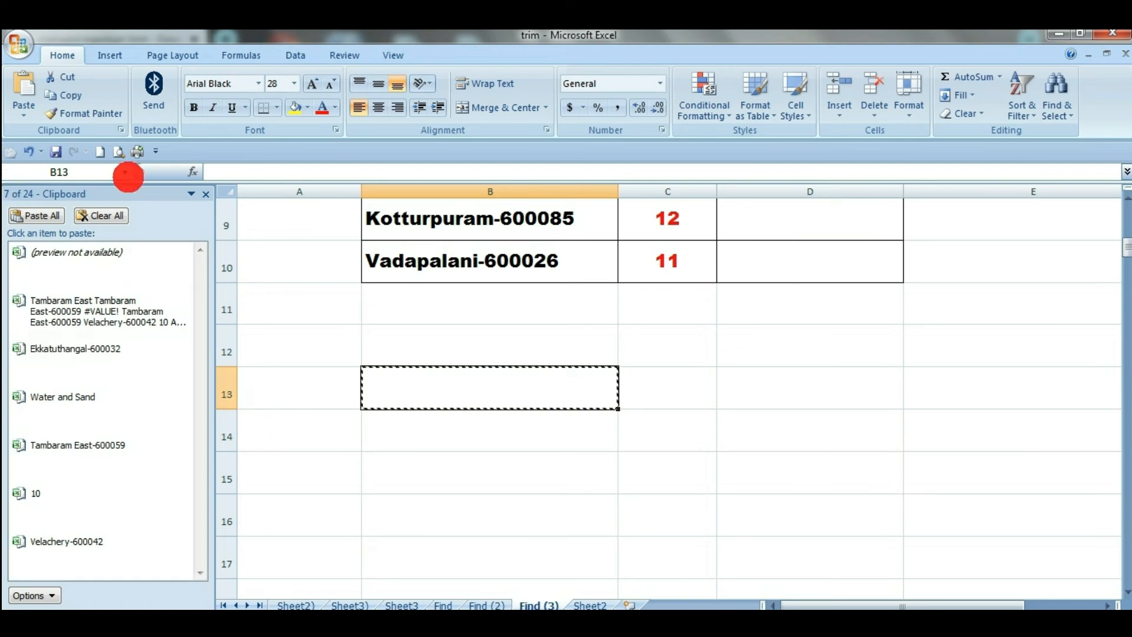
pyautogui.press('Escape')
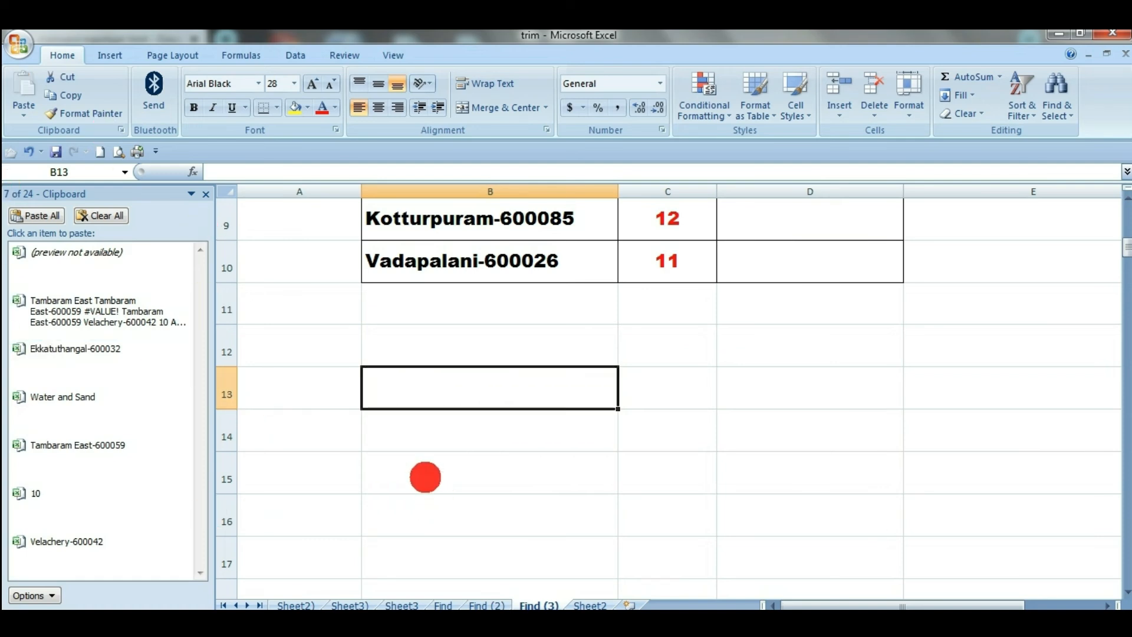
pyautogui.click(425, 475)
# - Close the Office Clipboard and call it up again by copying the empty cell B12 twice in a row
pyautogui.click(206, 195)
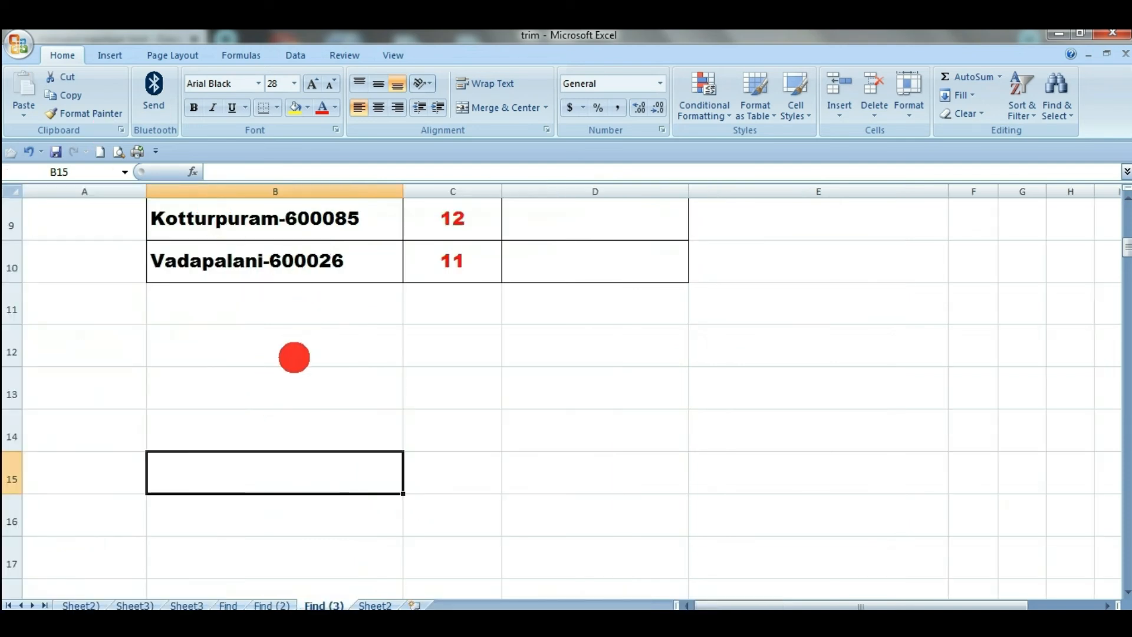
pyautogui.click(292, 353)
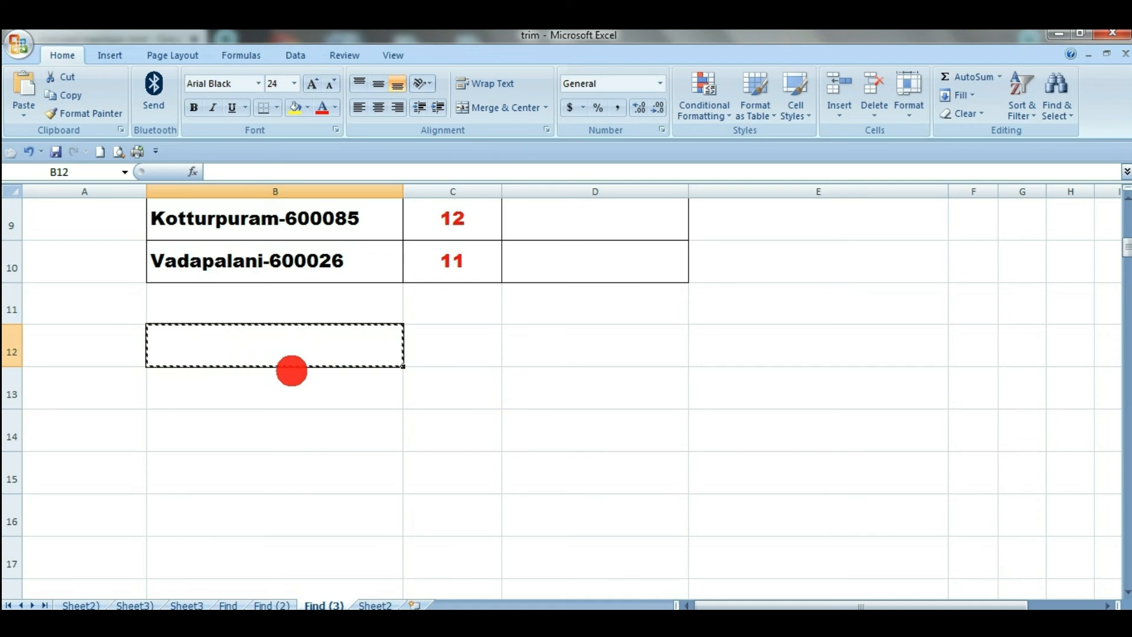
pyautogui.hotkey('ctrl', 'c')
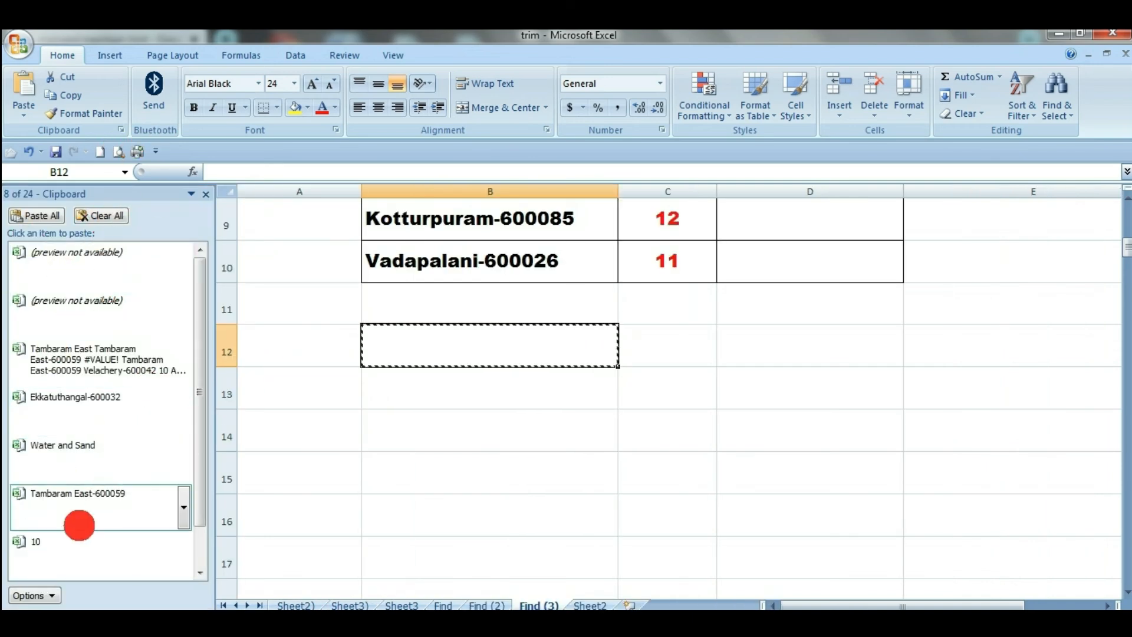
# - Review the Office Clipboard's display options, its list of collected items and the original table
pyautogui.click(48, 595)
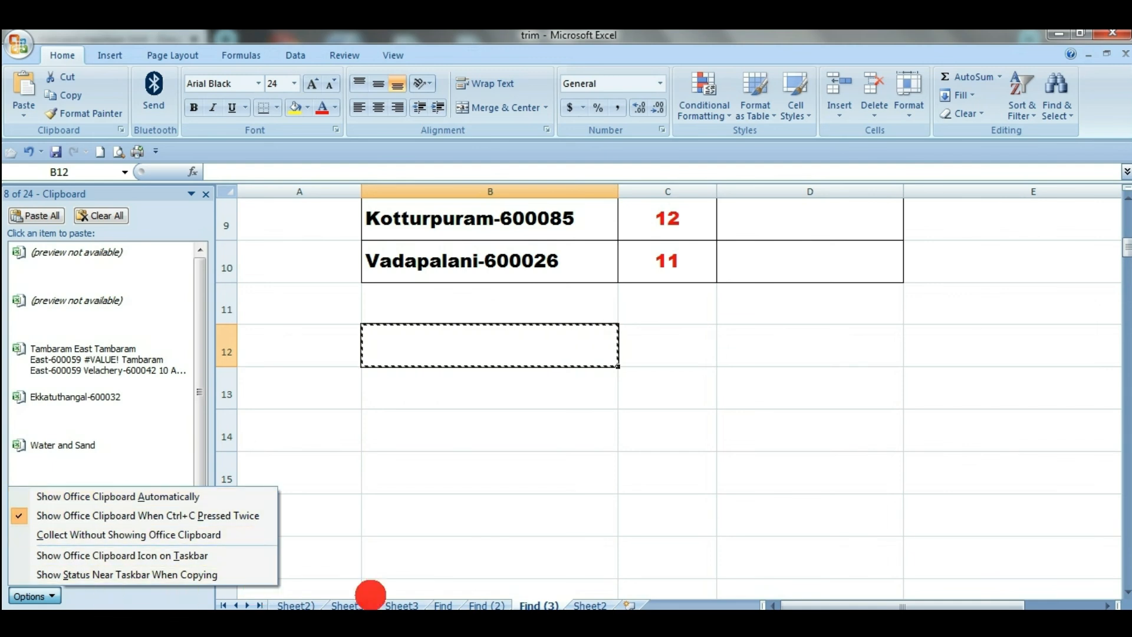
pyautogui.click(401, 557)
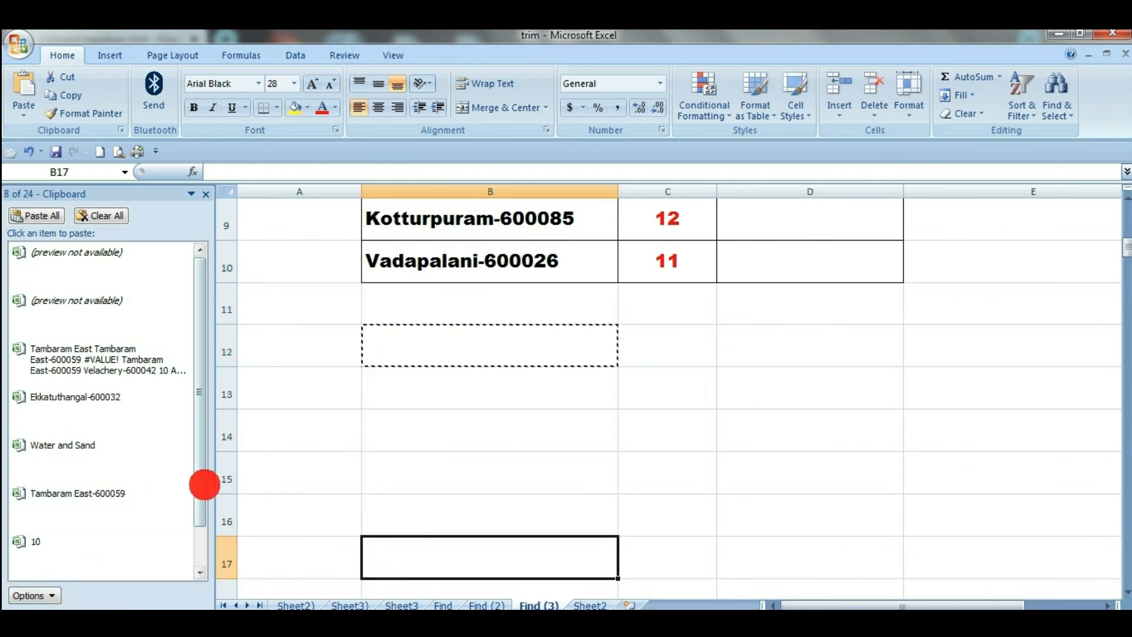
pyautogui.moveTo(207, 417); pyautogui.dragTo(204, 455)
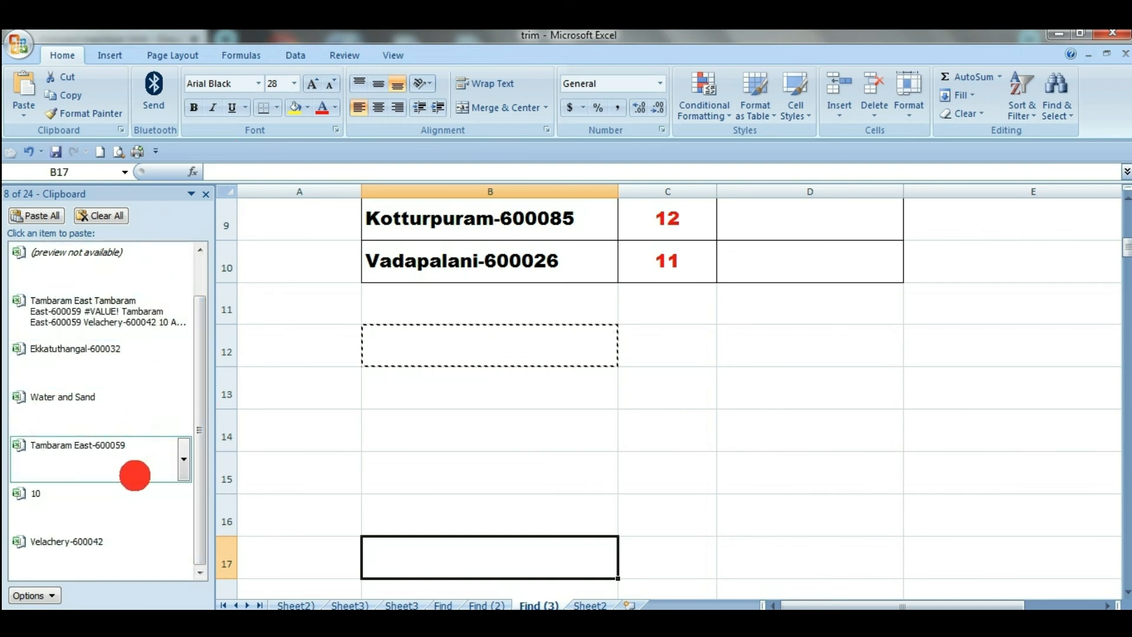
pyautogui.scroll(3, 517, 310)
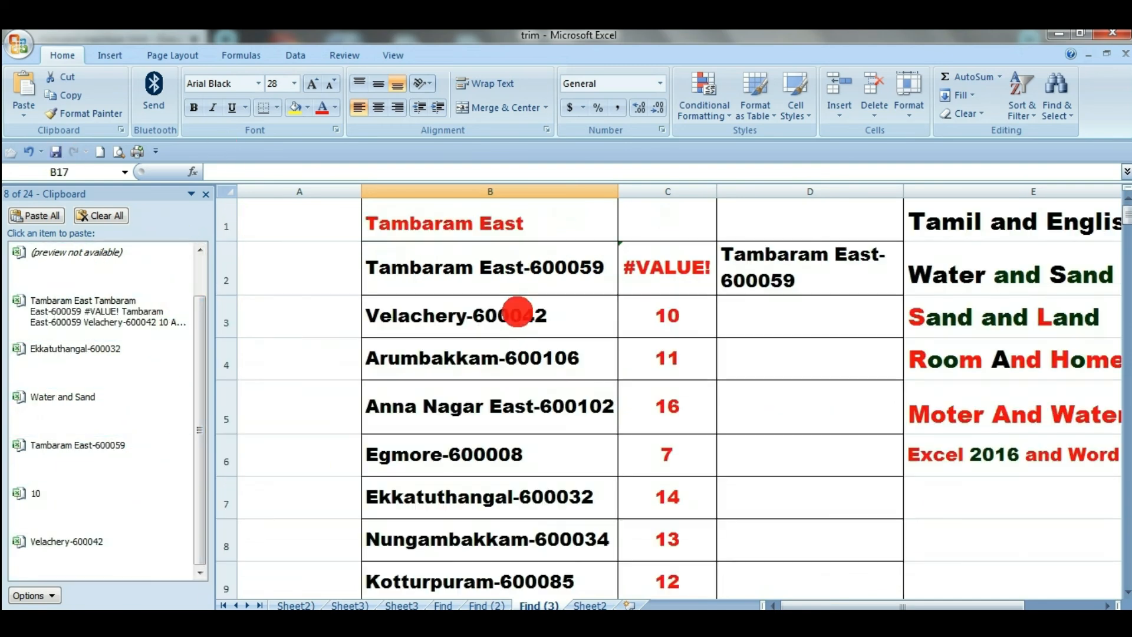
pyautogui.scroll(-3, 629, 363)
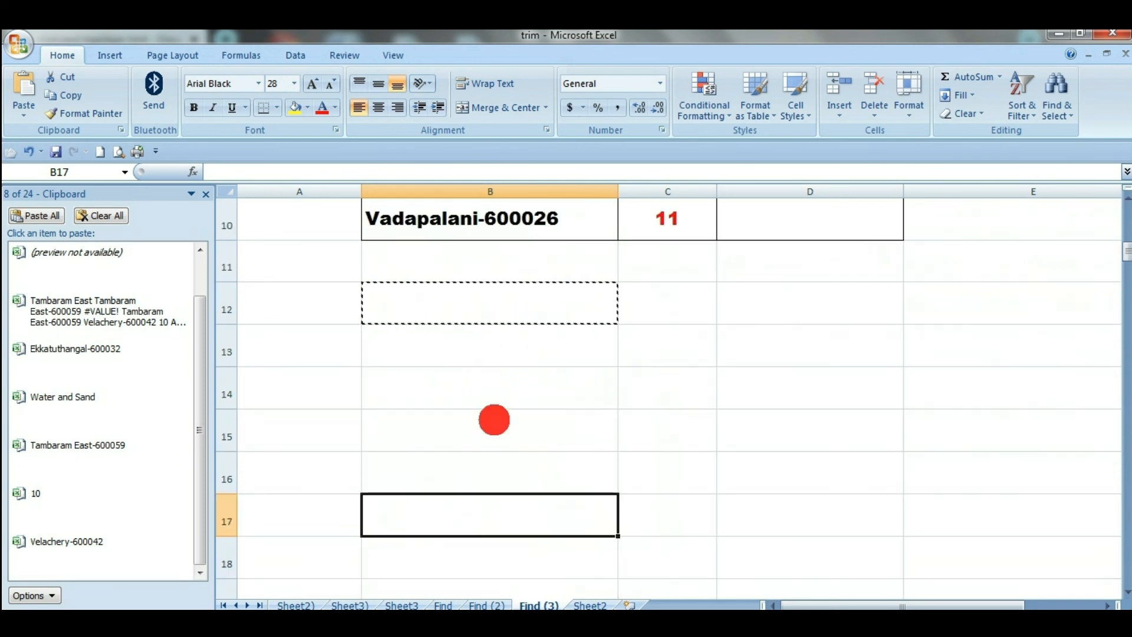